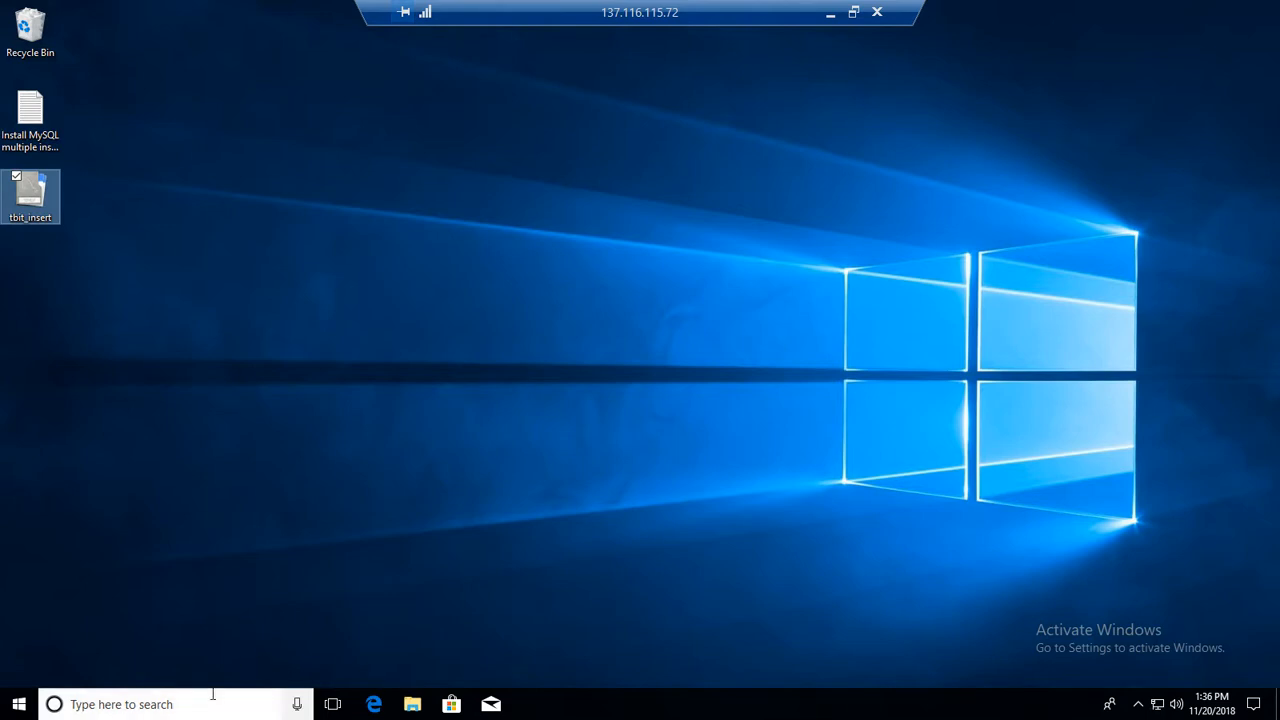
Step: Search the taskbar for 'work' and launch MySQL Workbench 8.0 CE
{"action": "left_click", "coordinate": [215, 704]}
{"action": "type", "text": "work"}
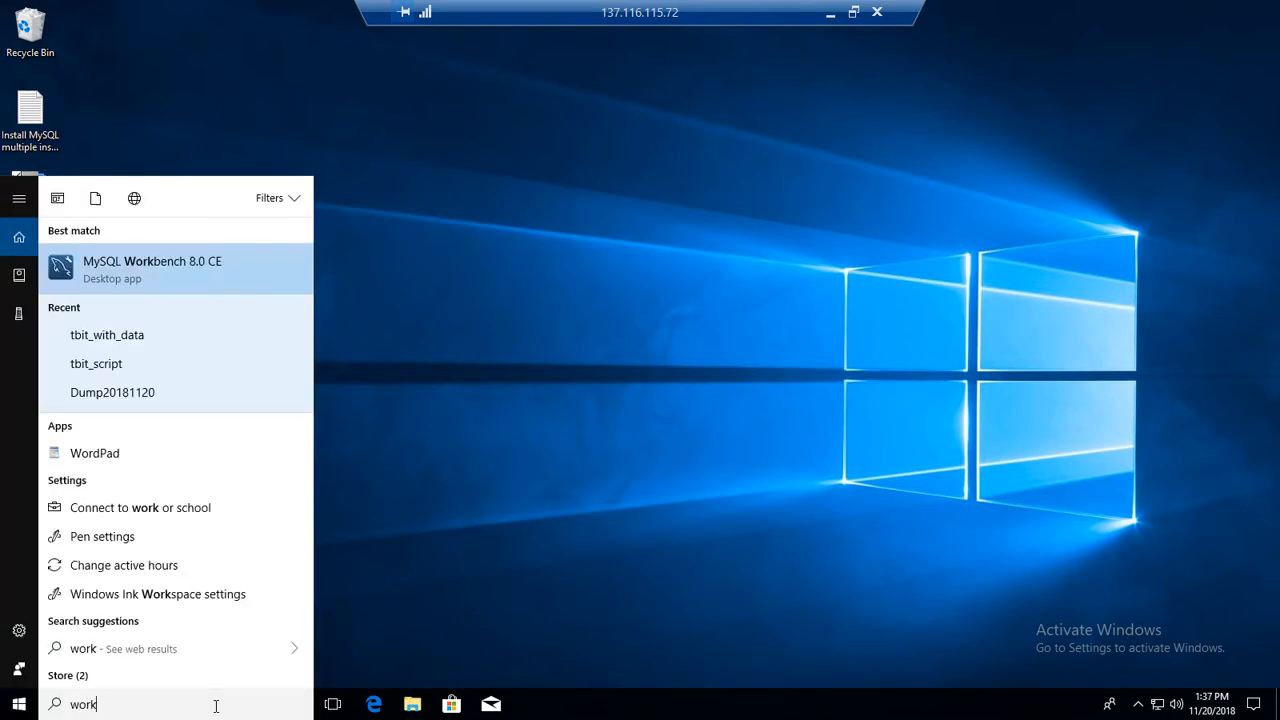
{"action": "left_click", "coordinate": [177, 268]}
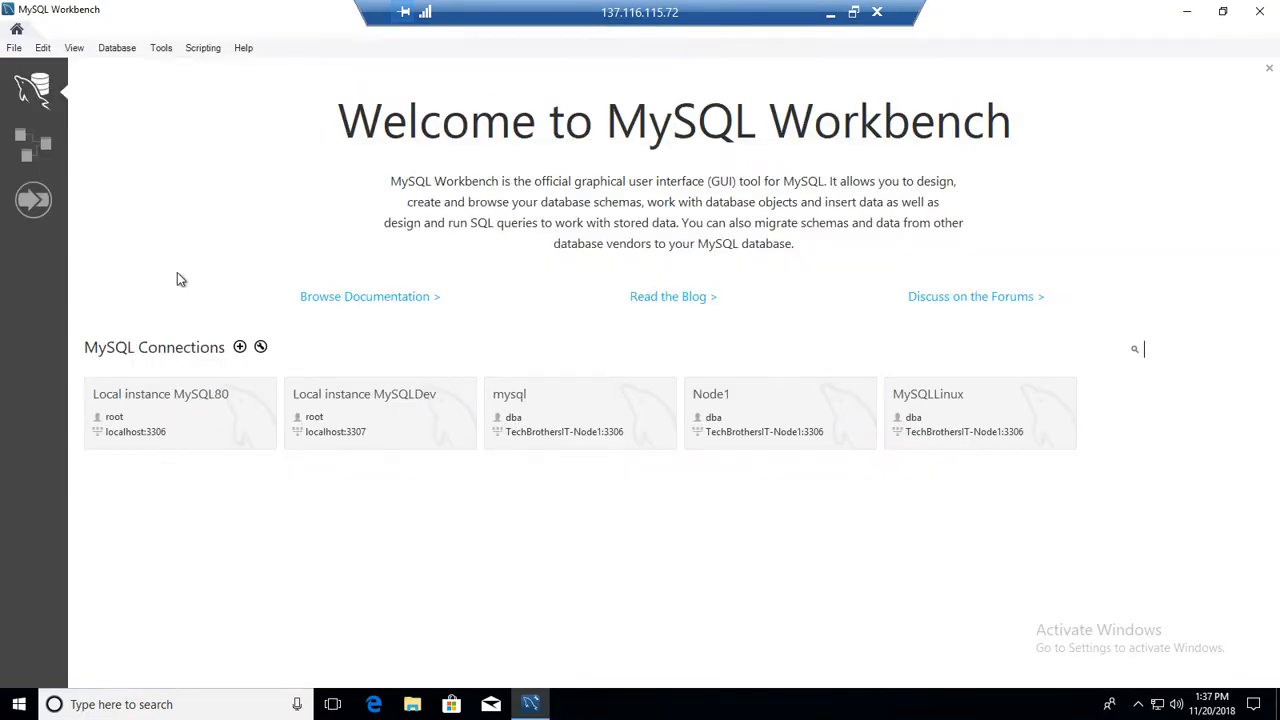
Step: Connect to MySQLLinux in an SQL editor, then minimize Workbench to the desktop
{"action": "left_click", "coordinate": [918, 428]}
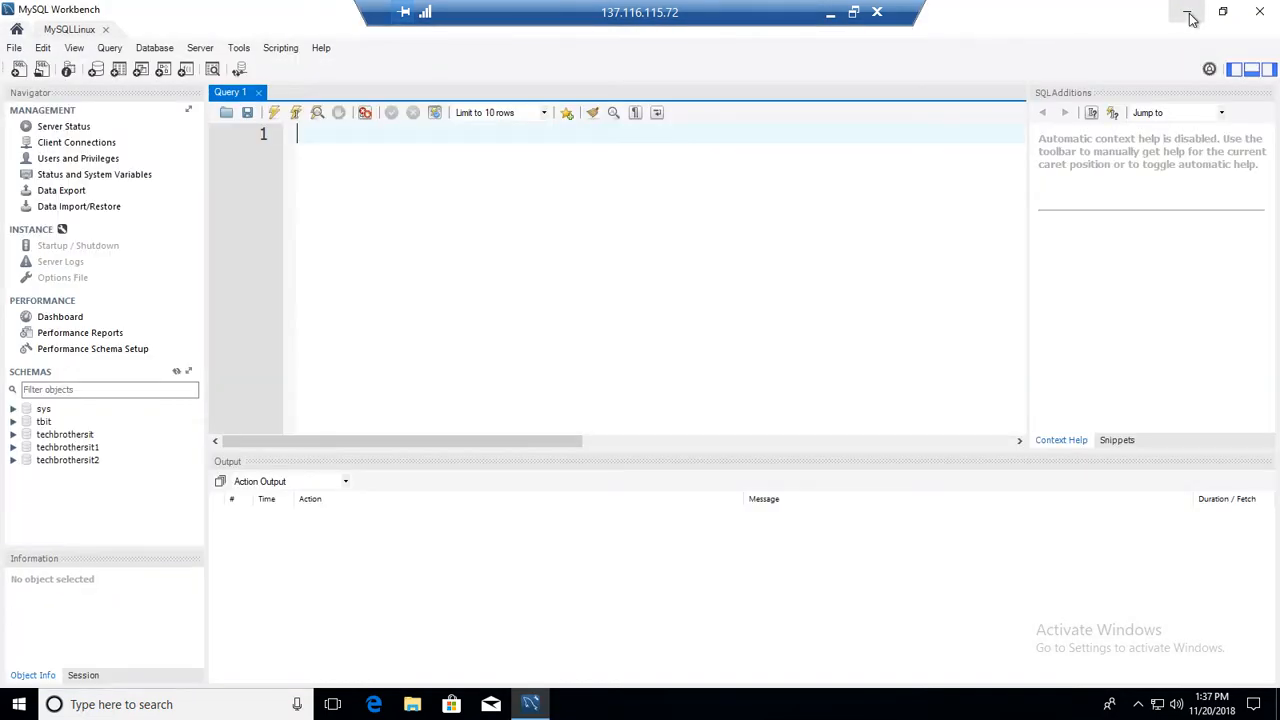
{"action": "left_click", "coordinate": [1188, 12]}
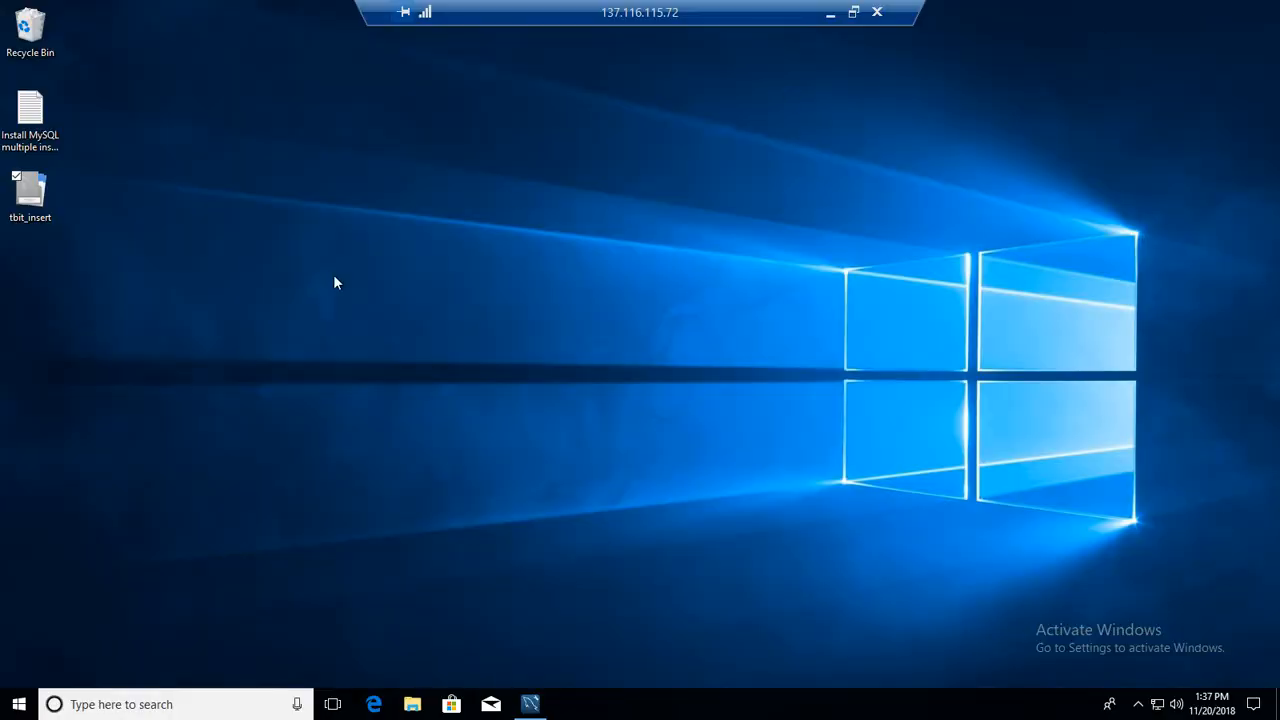
Step: Open tbit_insert from the desktop in a maximized Workbench and scroll through the script
{"action": "double_click", "coordinate": [30, 200]}
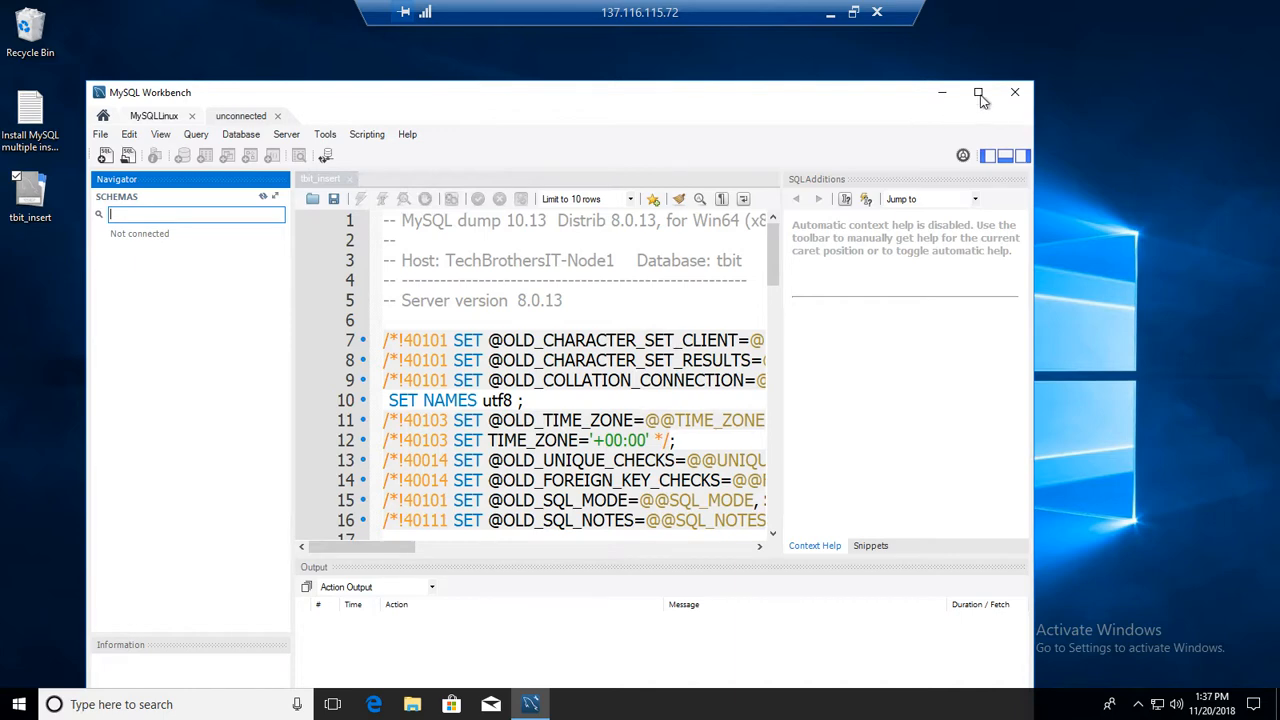
{"action": "left_click", "coordinate": [980, 95]}
{"action": "left_click", "coordinate": [660, 385]}
{"action": "scroll", "coordinate": [661, 380], "scroll_direction": "down", "scroll_amount": 3}
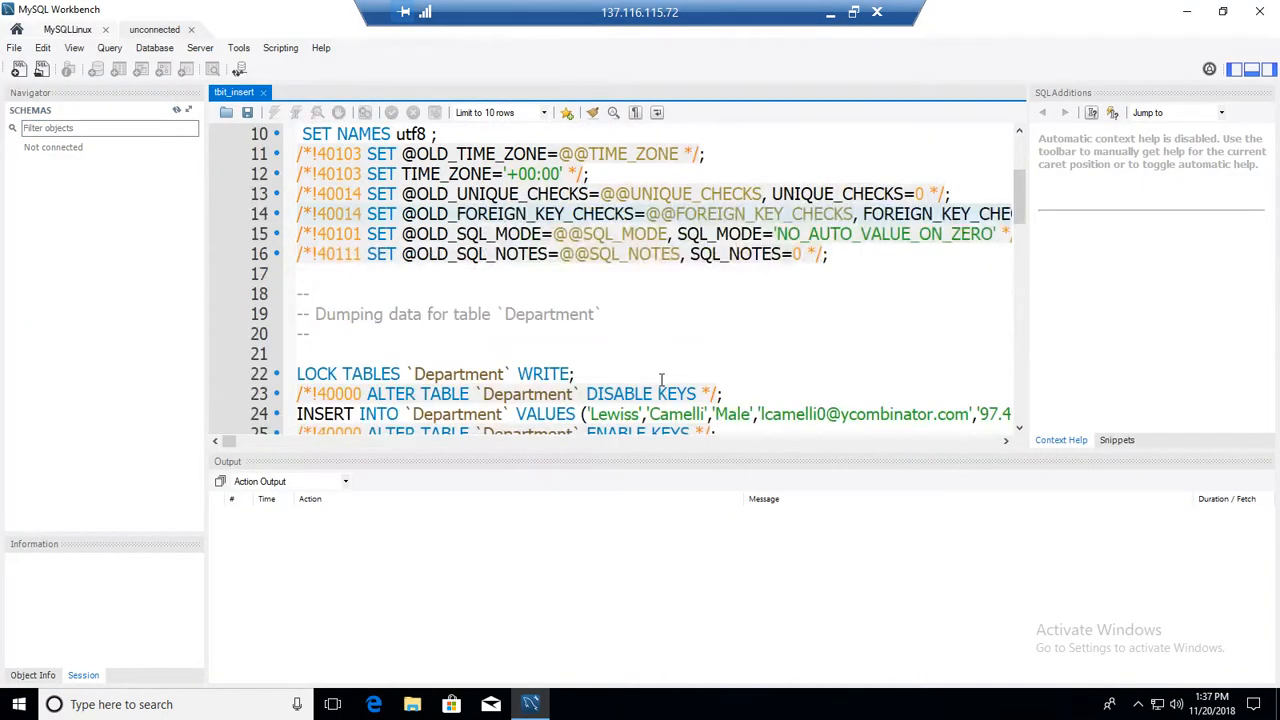
{"action": "scroll", "coordinate": [661, 380], "scroll_direction": "down", "scroll_amount": 4}
{"action": "scroll", "coordinate": [645, 370], "scroll_direction": "up", "scroll_amount": 1}
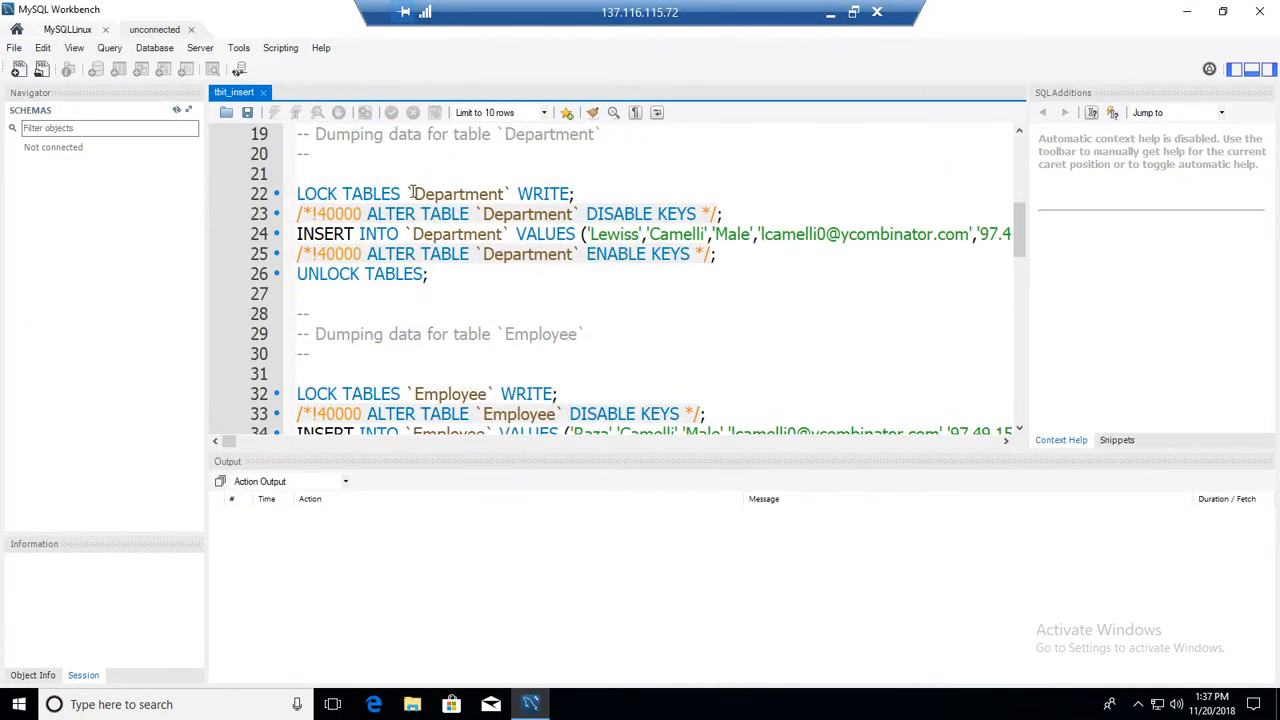
Step: Pick out the Department, Employee and Employee_copy table names in the script
{"action": "double_click", "coordinate": [447, 196]}
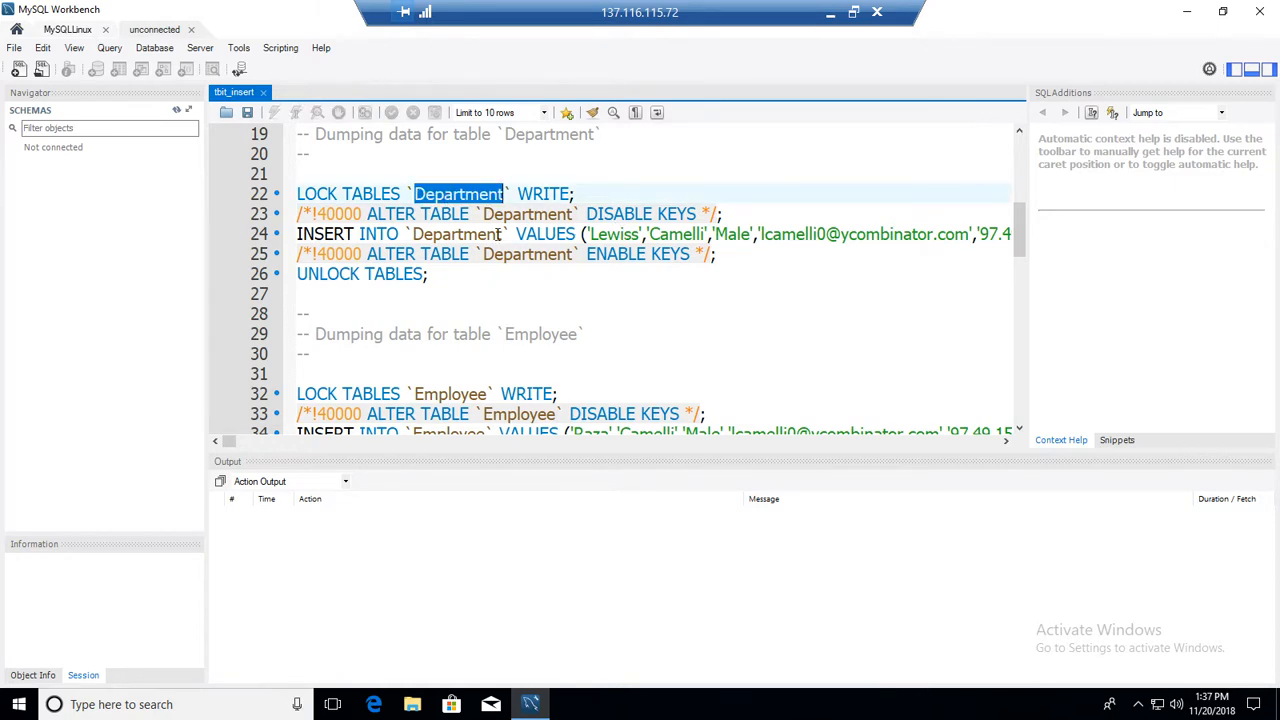
{"action": "scroll", "coordinate": [464, 440], "scroll_direction": "right", "scroll_amount": 10}
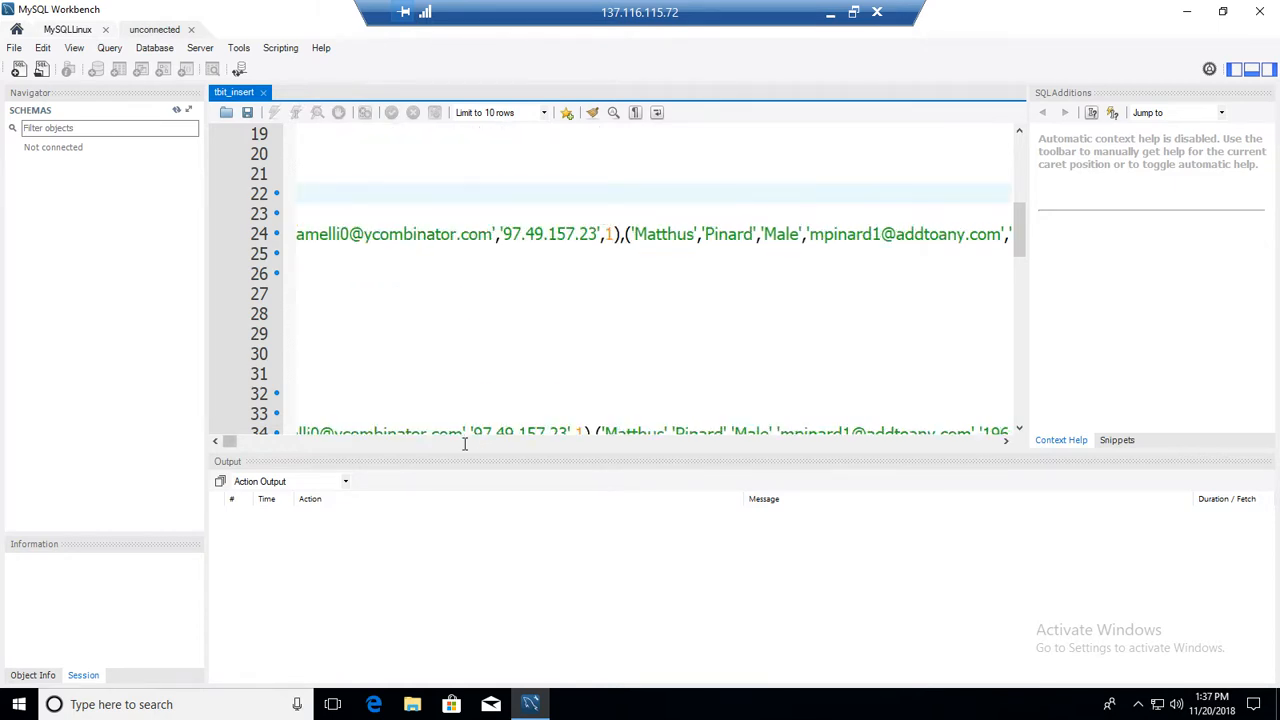
{"action": "scroll", "coordinate": [464, 443], "scroll_direction": "right", "scroll_amount": 5}
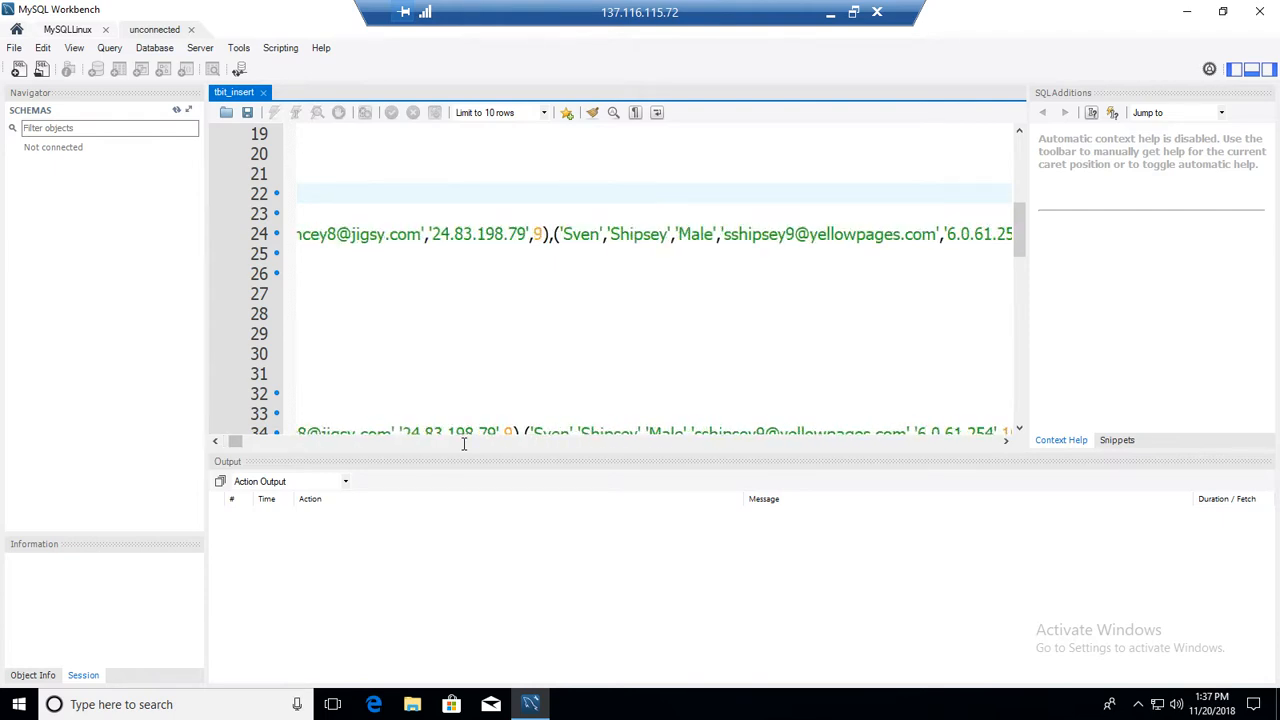
{"action": "left_click_drag", "start_coordinate": [235, 441], "coordinate": [218, 441]}
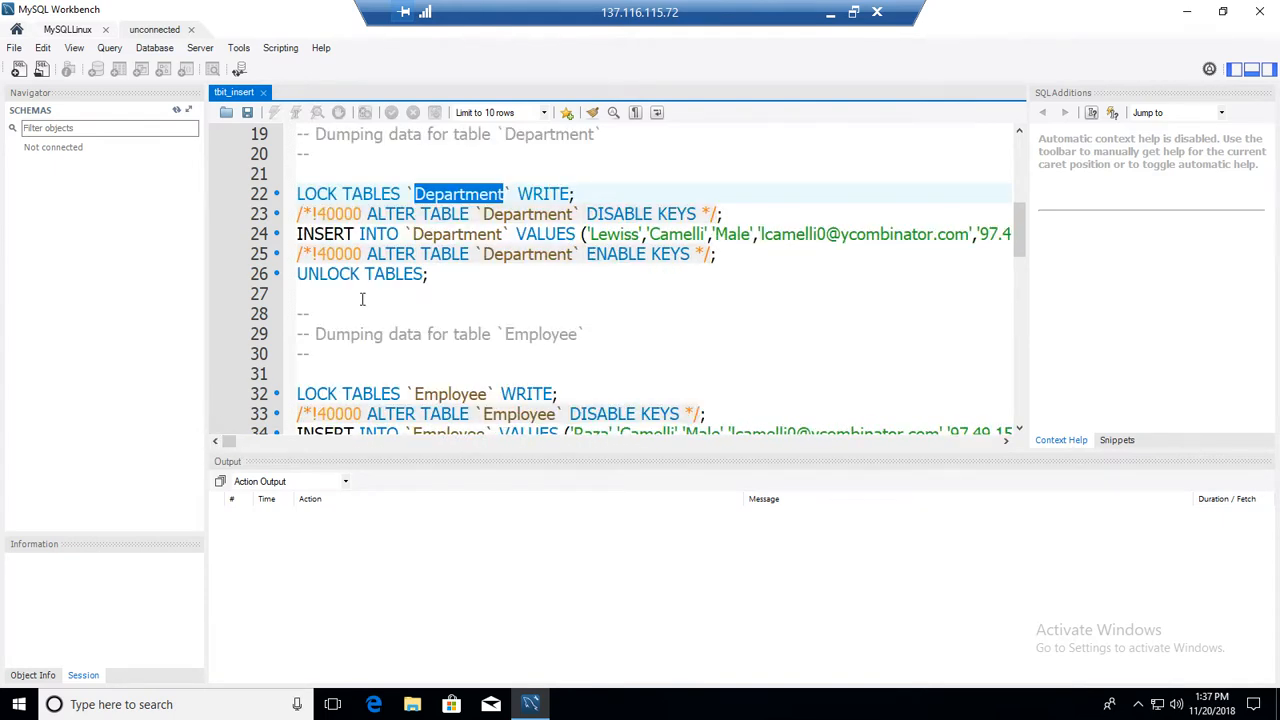
{"action": "double_click", "coordinate": [450, 394]}
{"action": "left_click", "coordinate": [541, 336]}
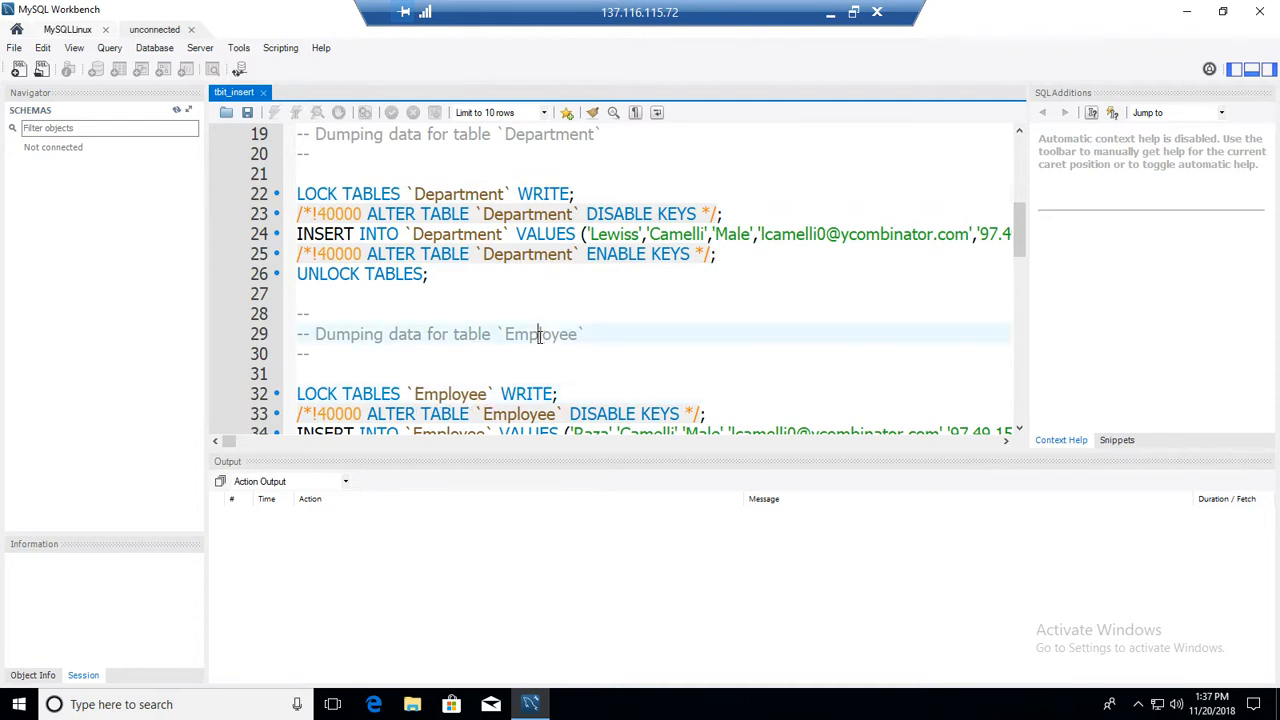
{"action": "scroll", "coordinate": [543, 337], "scroll_direction": "down", "scroll_amount": 6}
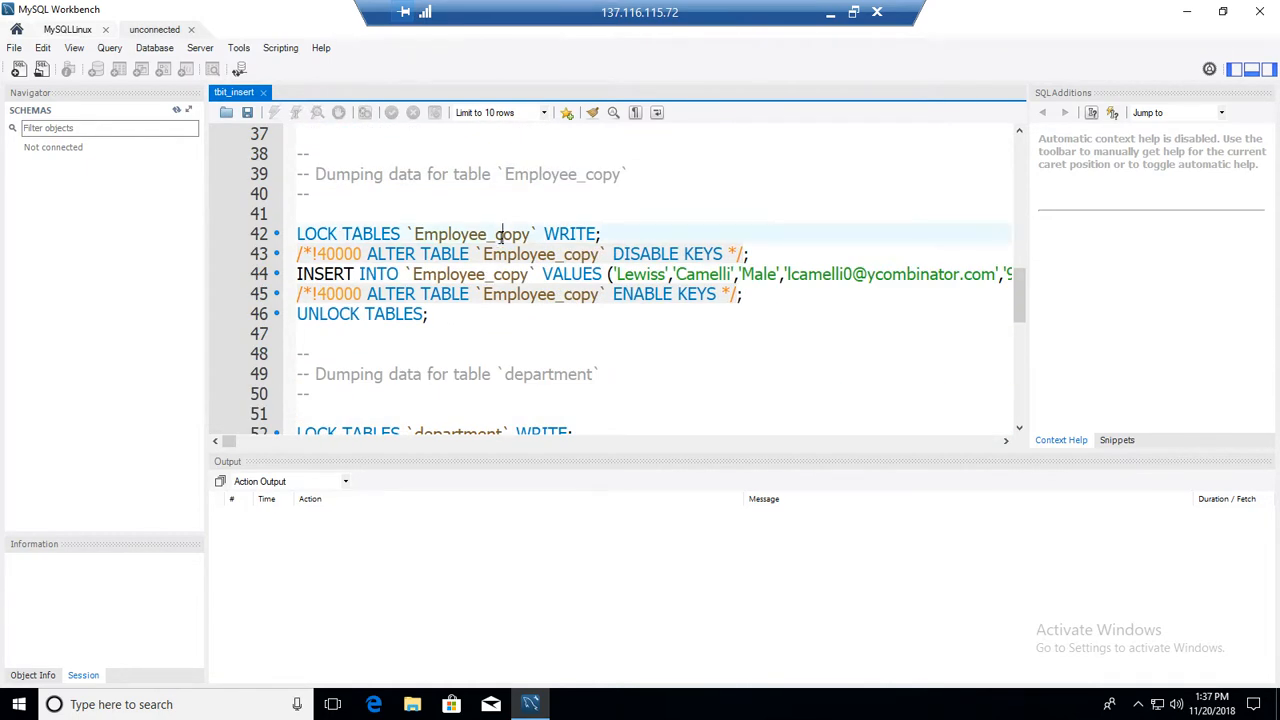
{"action": "double_click", "coordinate": [465, 234]}
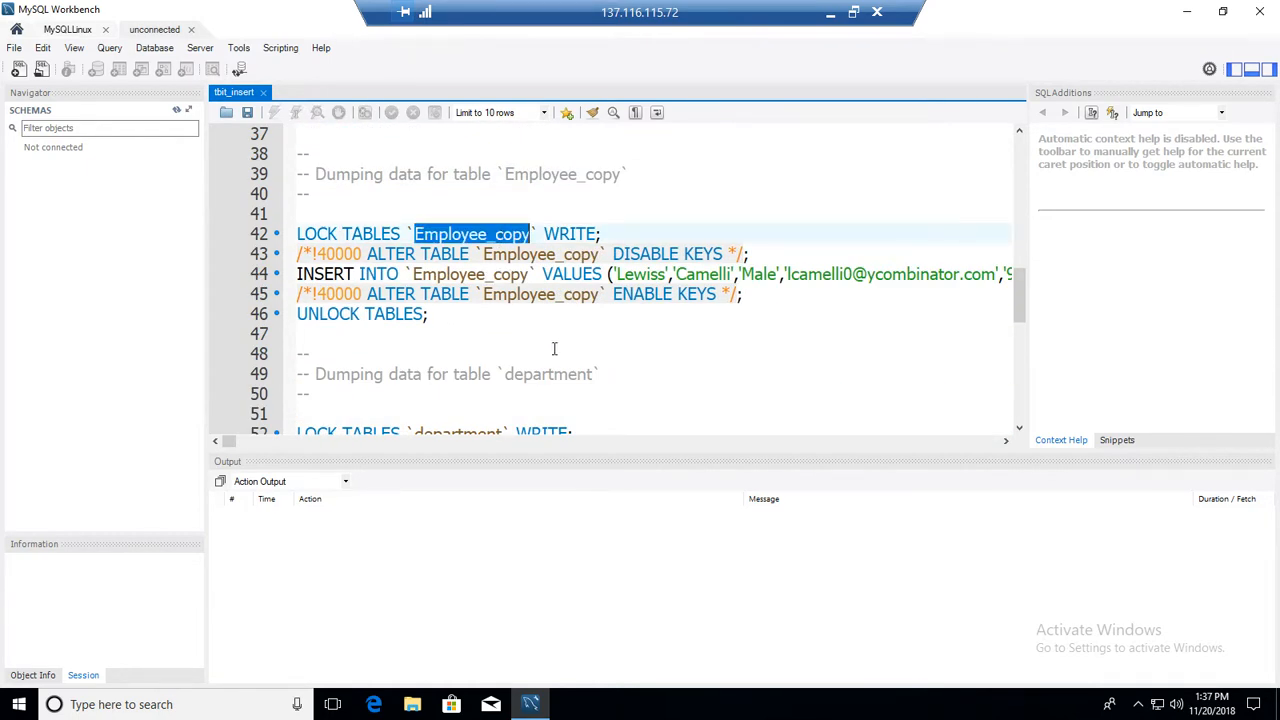
Step: Relaunch MySQL Workbench from the 'work' search and open the MySQLLinux connection
{"action": "left_click", "coordinate": [1188, 12]}
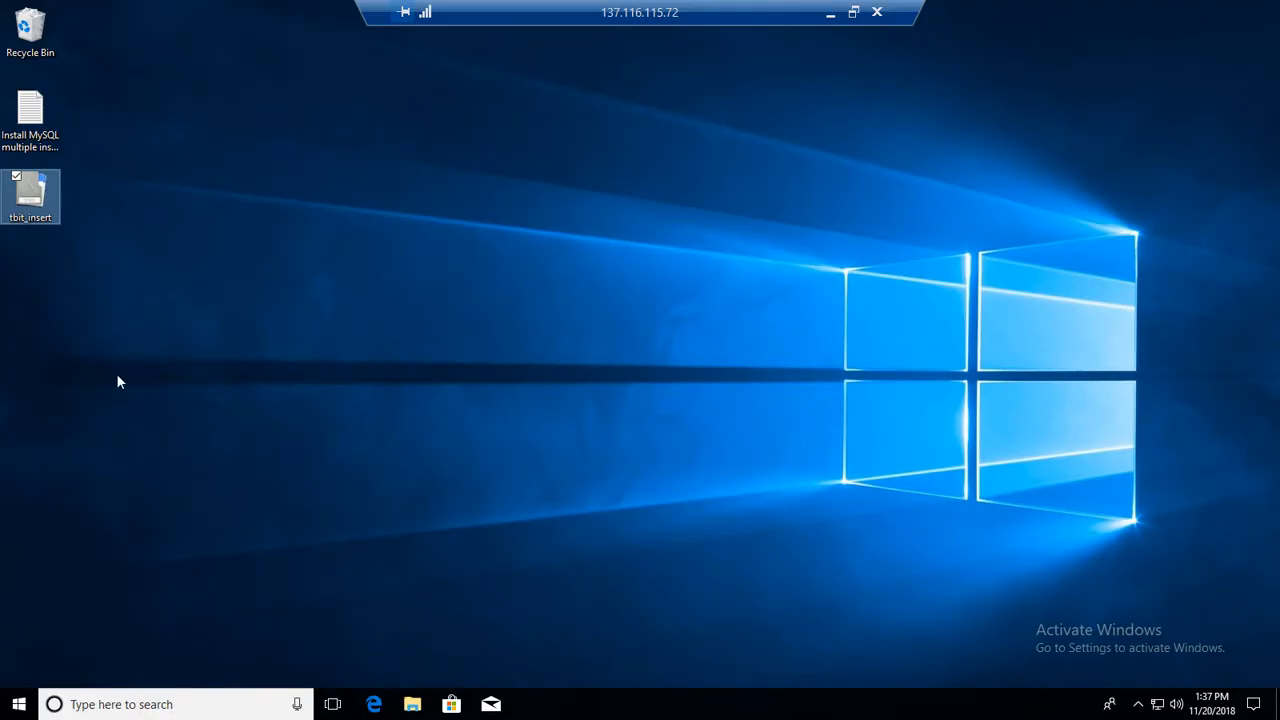
{"action": "left_click", "coordinate": [178, 703]}
{"action": "type", "text": "w"}
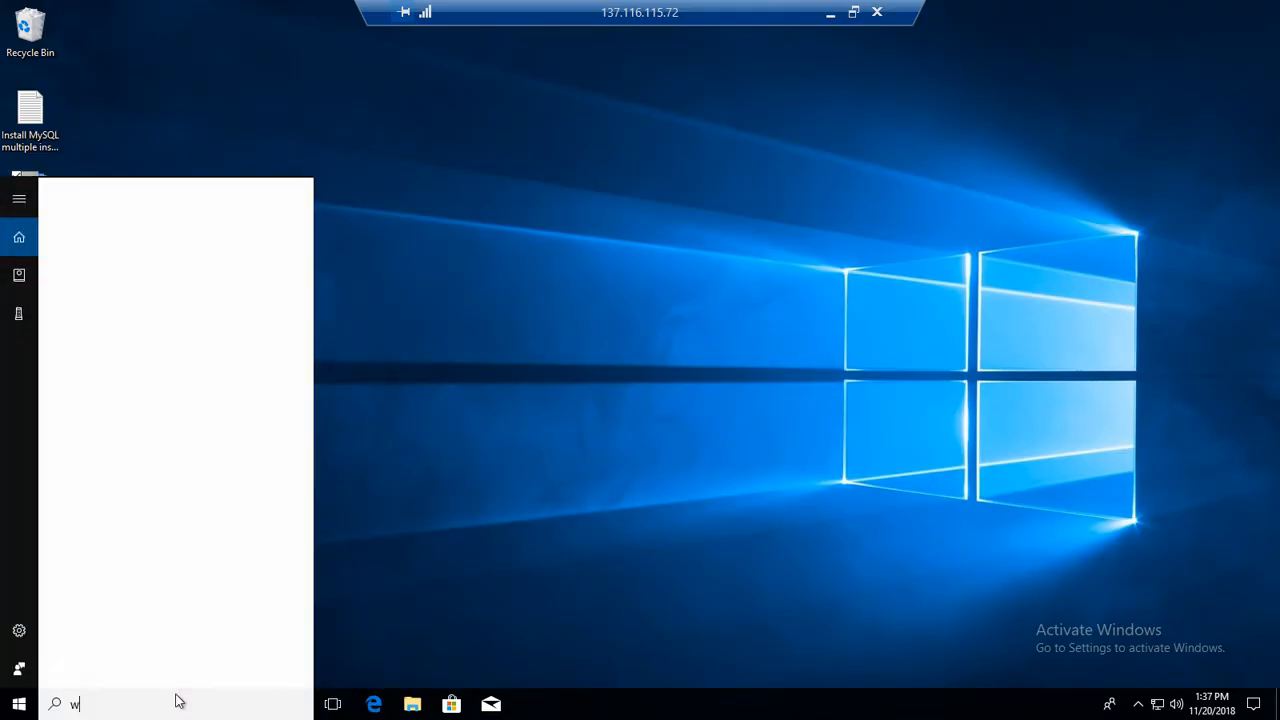
{"action": "type", "text": "ork"}
{"action": "left_click", "coordinate": [240, 277]}
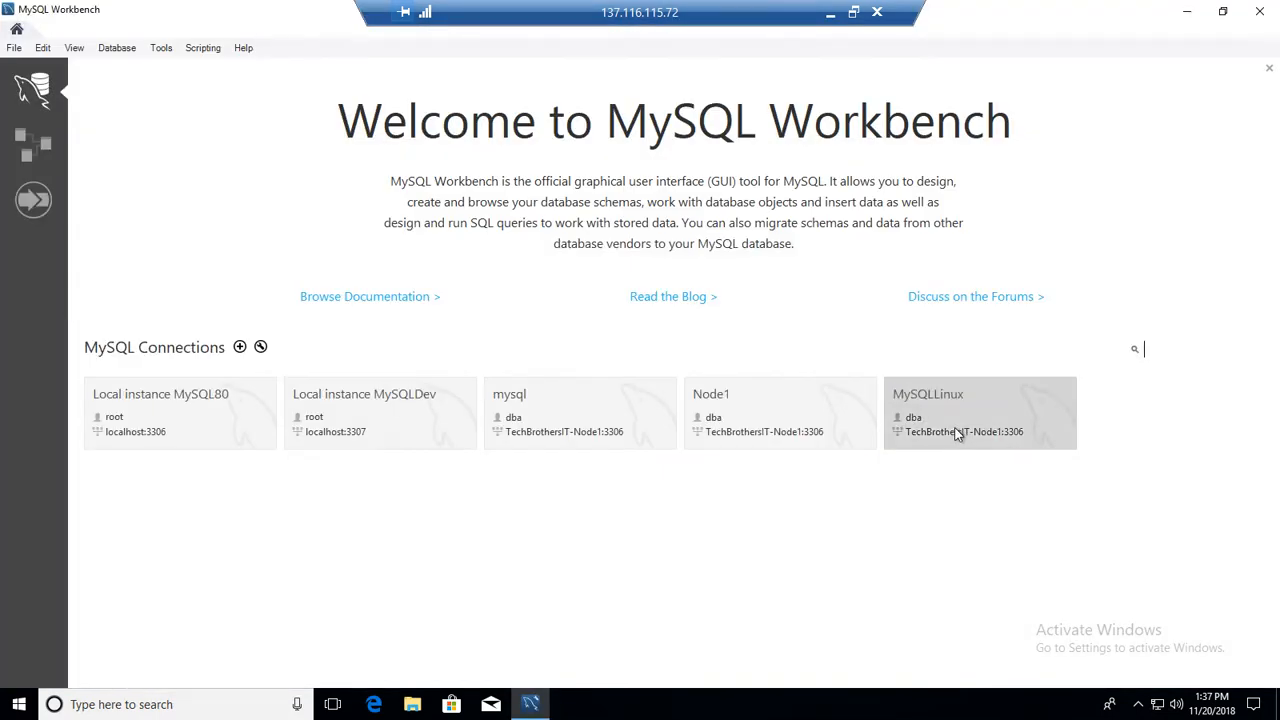
{"action": "left_click", "coordinate": [955, 430]}
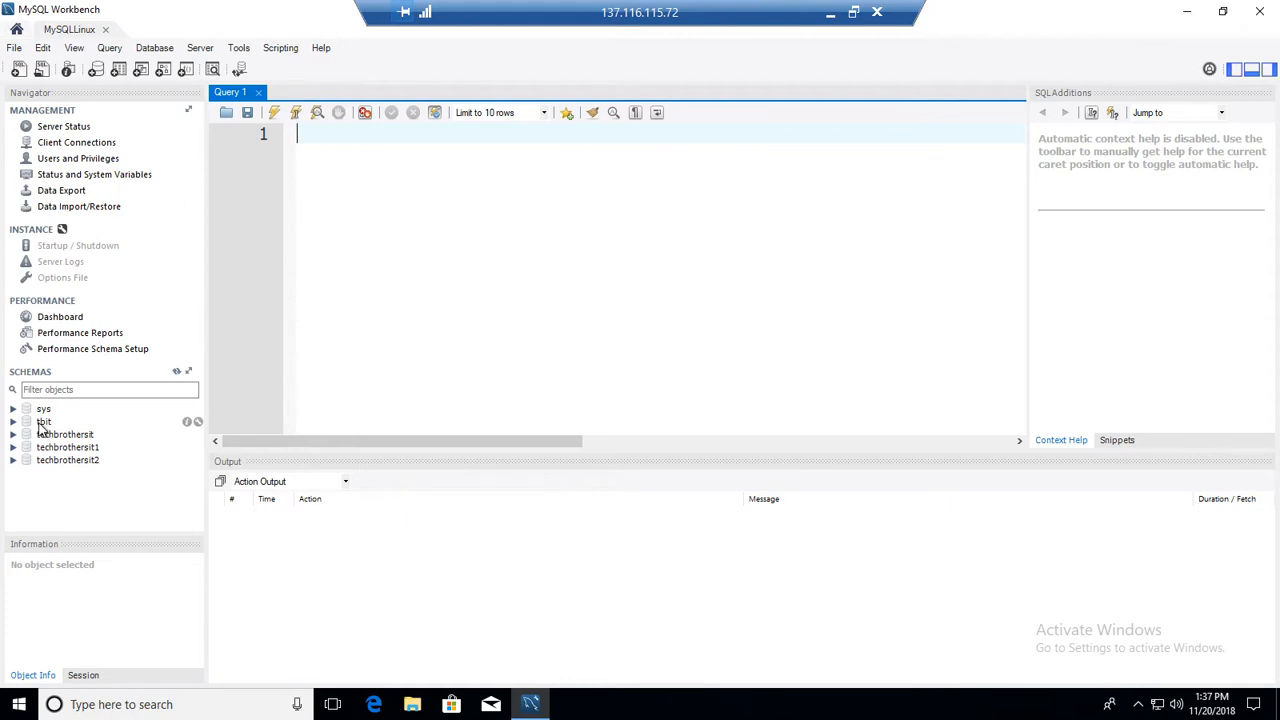
Step: Expand tbit's tables and truncate the Department table
{"action": "left_click", "coordinate": [43, 422]}
{"action": "left_click", "coordinate": [13, 421]}
{"action": "left_click", "coordinate": [65, 435]}
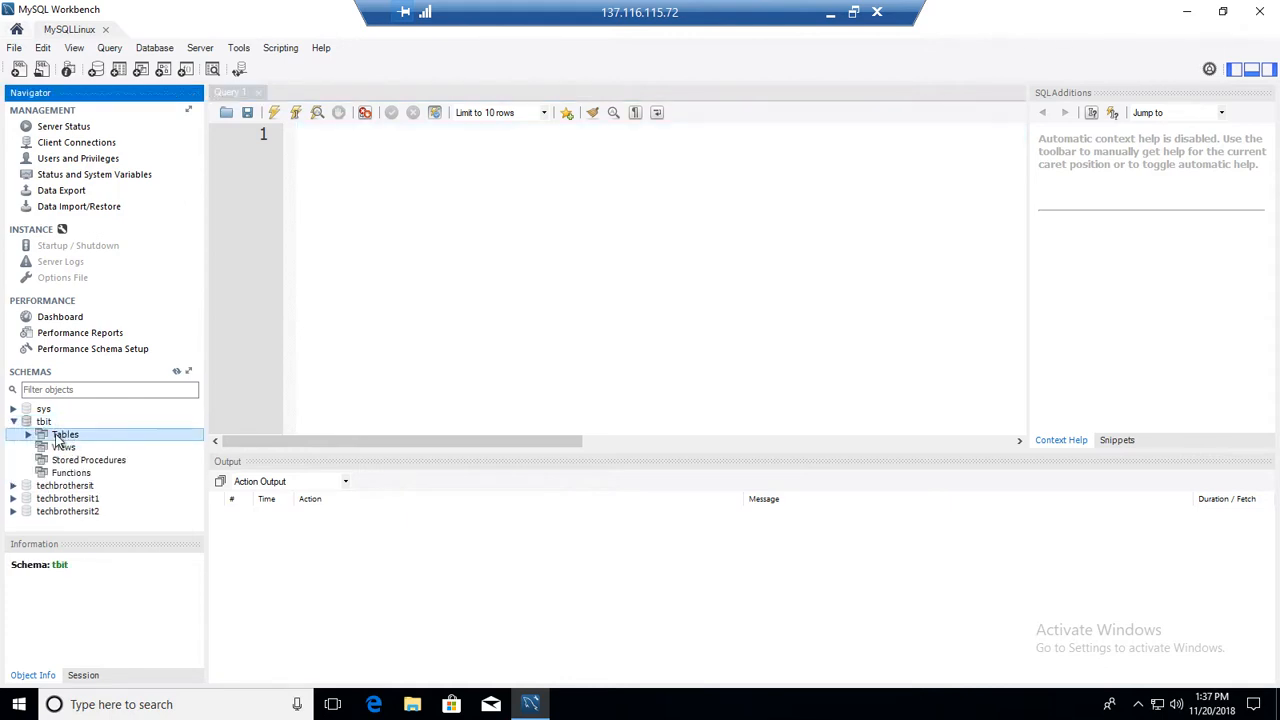
{"action": "left_click", "coordinate": [28, 434]}
{"action": "left_click", "coordinate": [98, 448]}
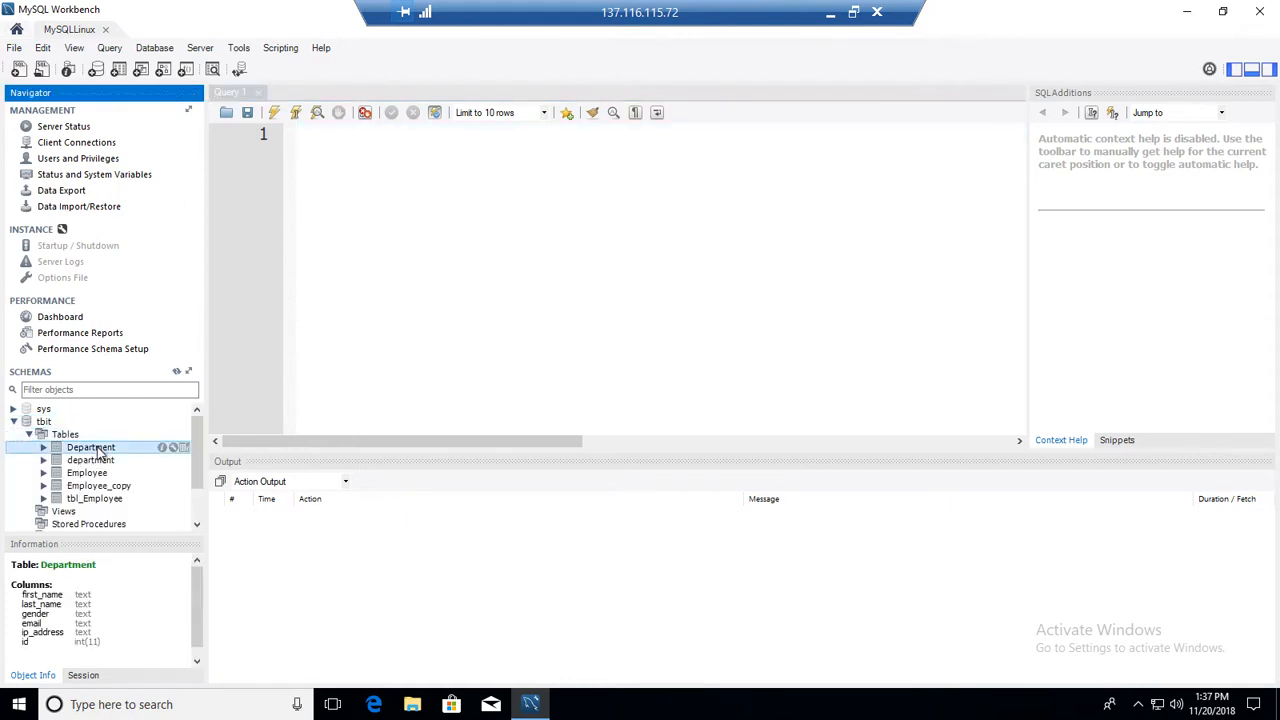
{"action": "right_click", "coordinate": [100, 456]}
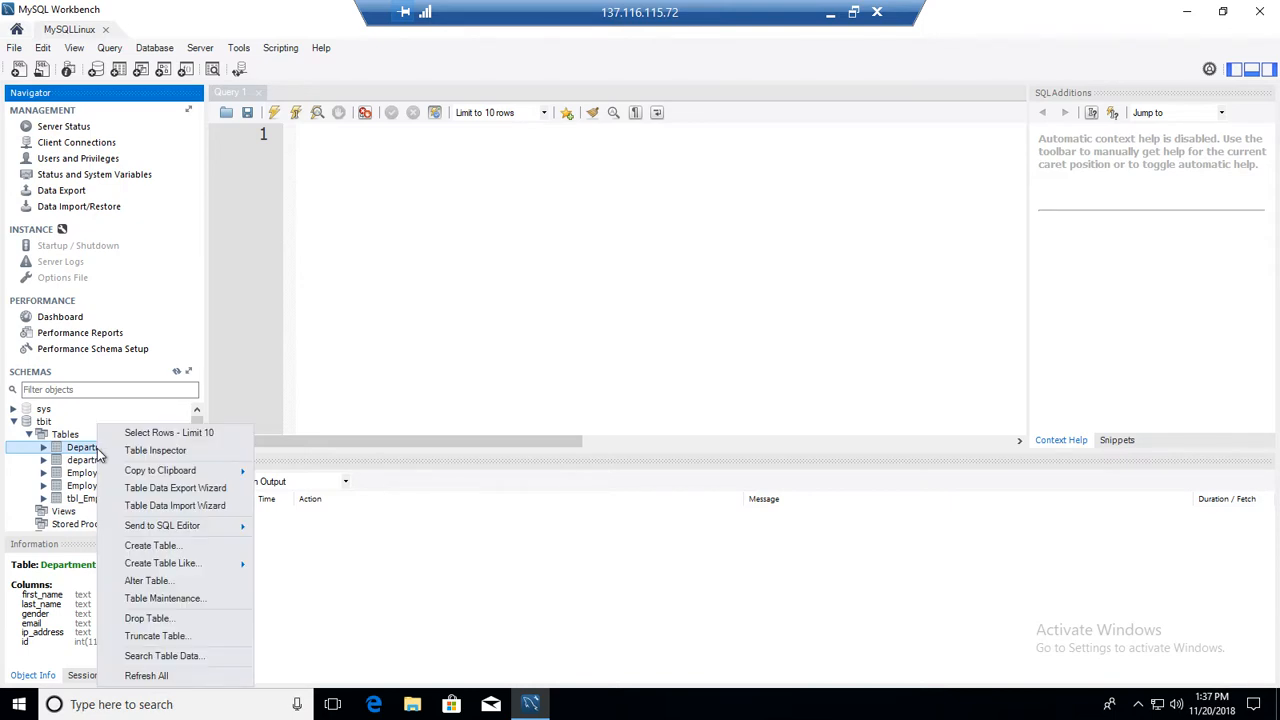
{"action": "left_click", "coordinate": [155, 636]}
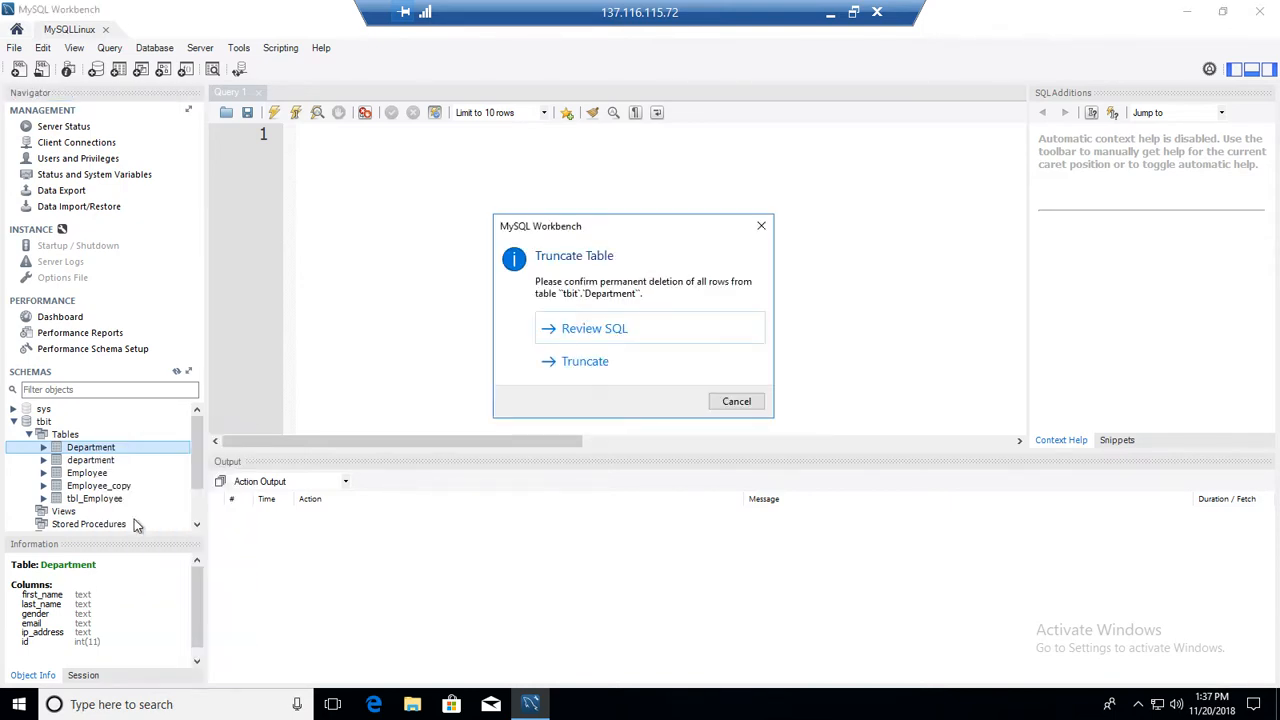
{"action": "left_click", "coordinate": [602, 365]}
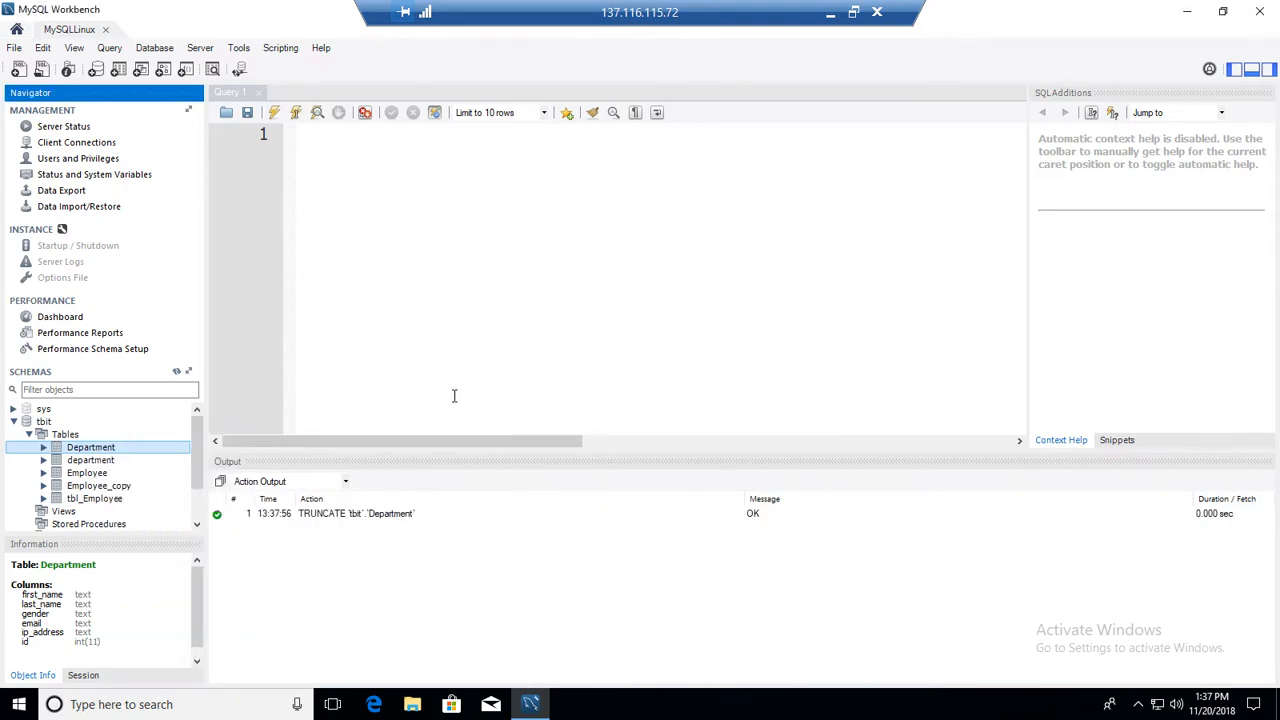
Step: Truncate the department and Employee tables, then select Department's rows to check it's empty
{"action": "left_click", "coordinate": [105, 461]}
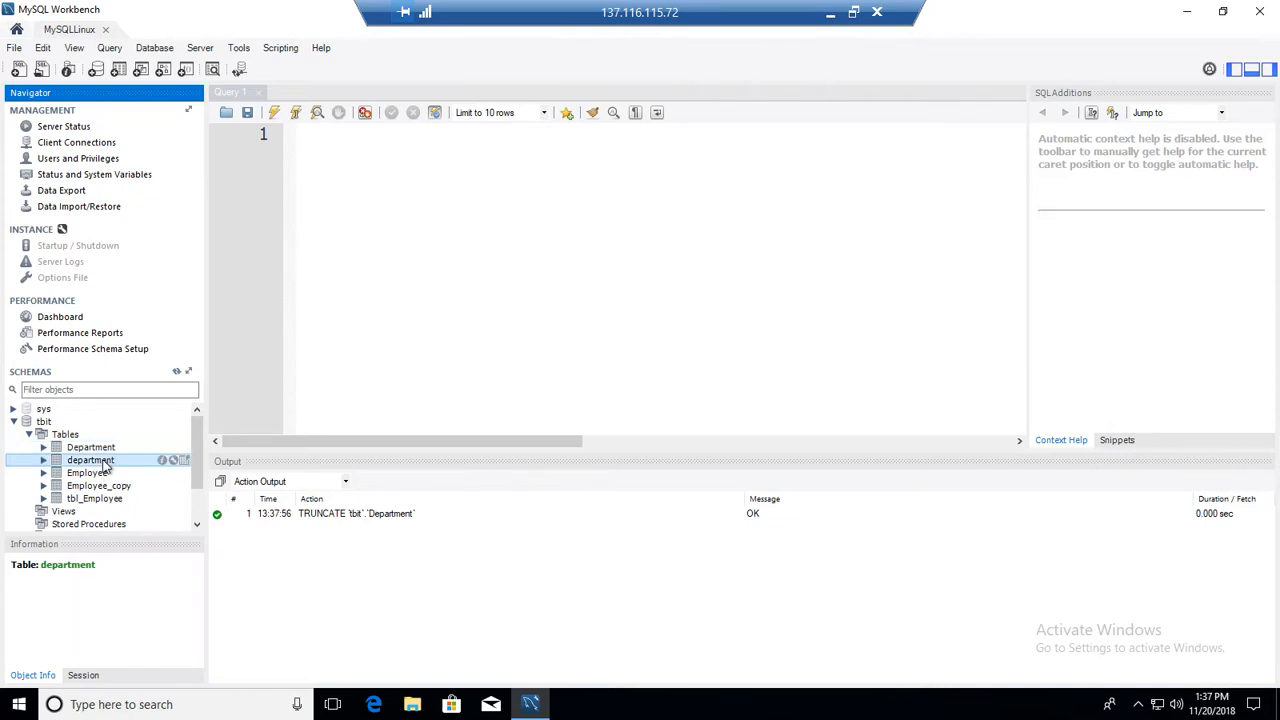
{"action": "right_click", "coordinate": [105, 465]}
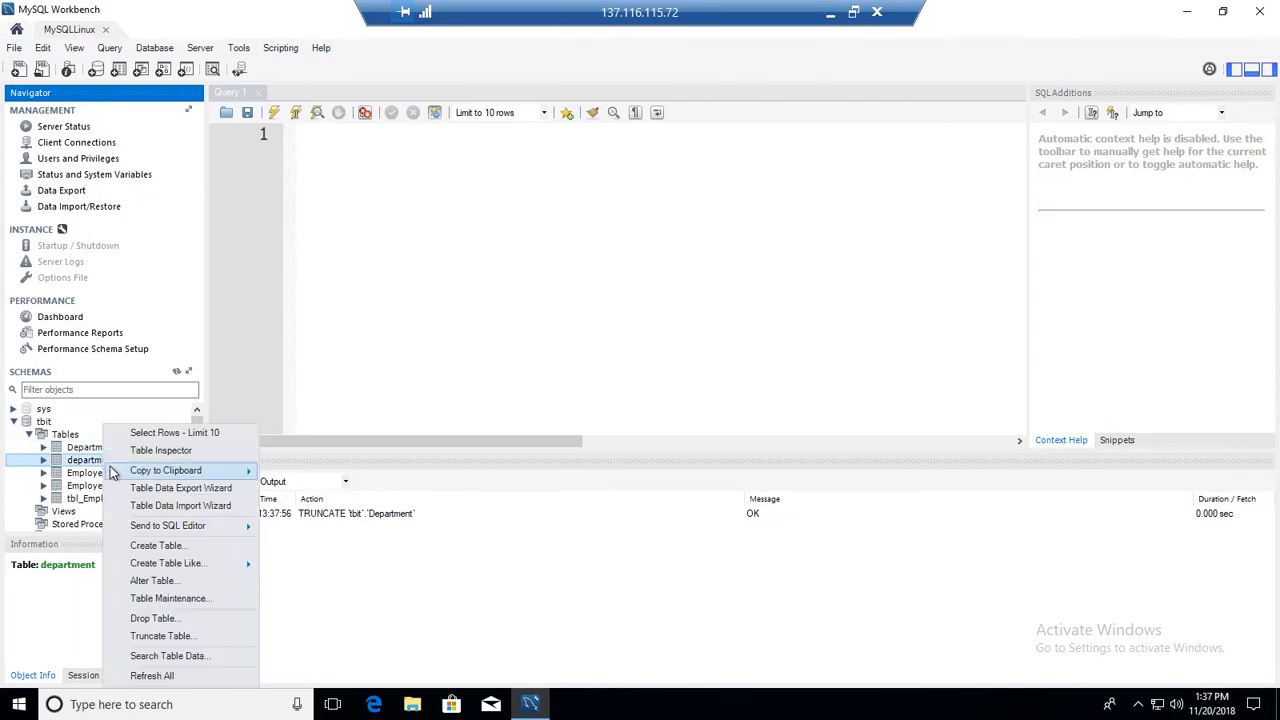
{"action": "left_click", "coordinate": [185, 637]}
{"action": "left_click", "coordinate": [603, 365]}
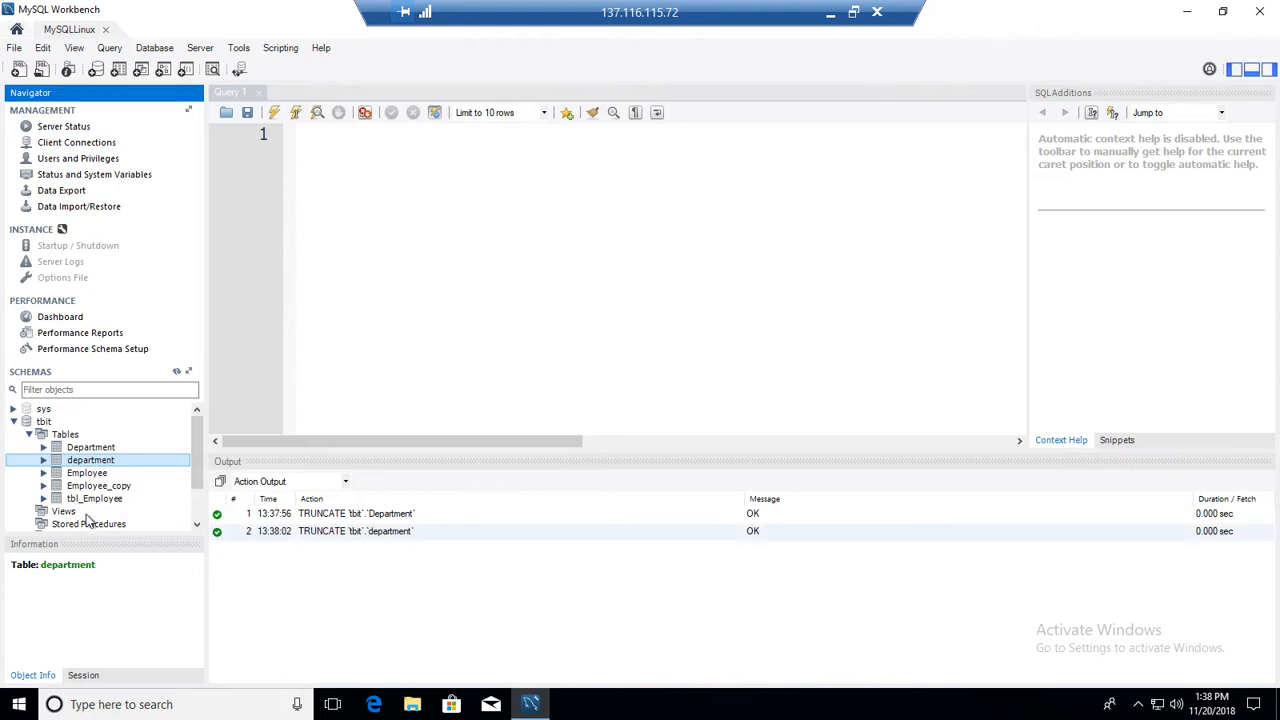
{"action": "left_click", "coordinate": [88, 473]}
{"action": "right_click", "coordinate": [91, 474]}
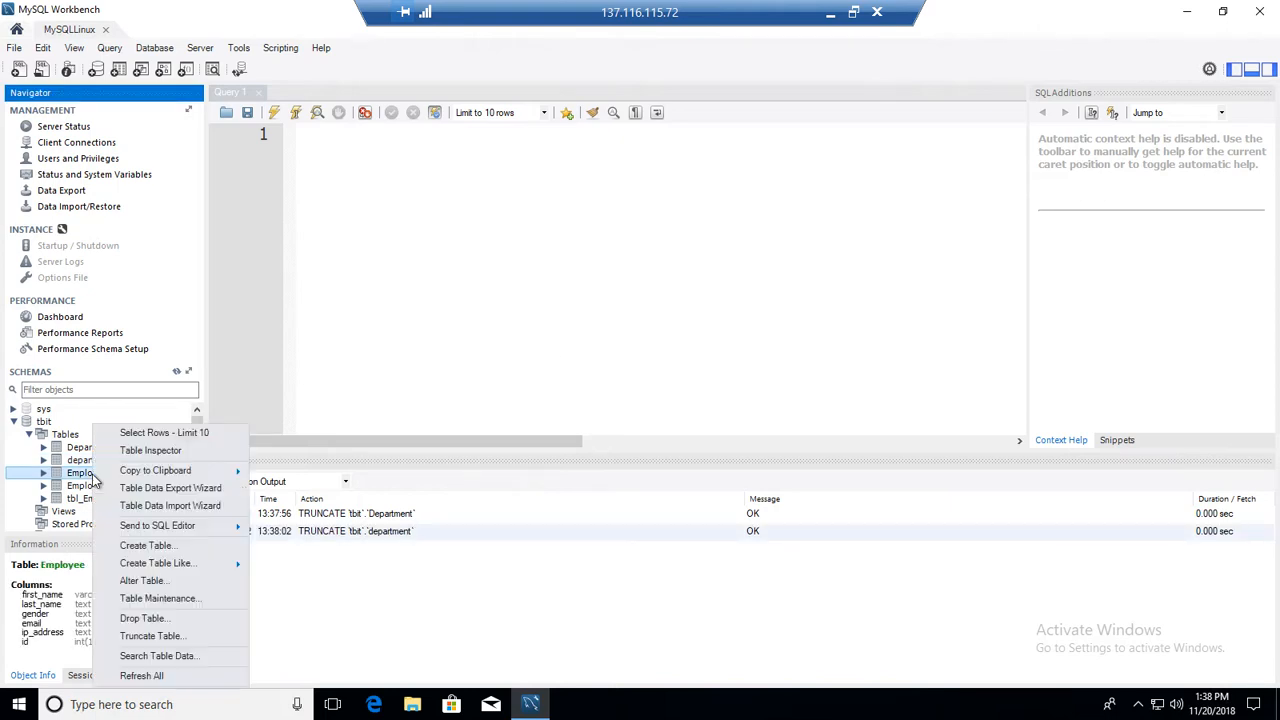
{"action": "left_click", "coordinate": [169, 636]}
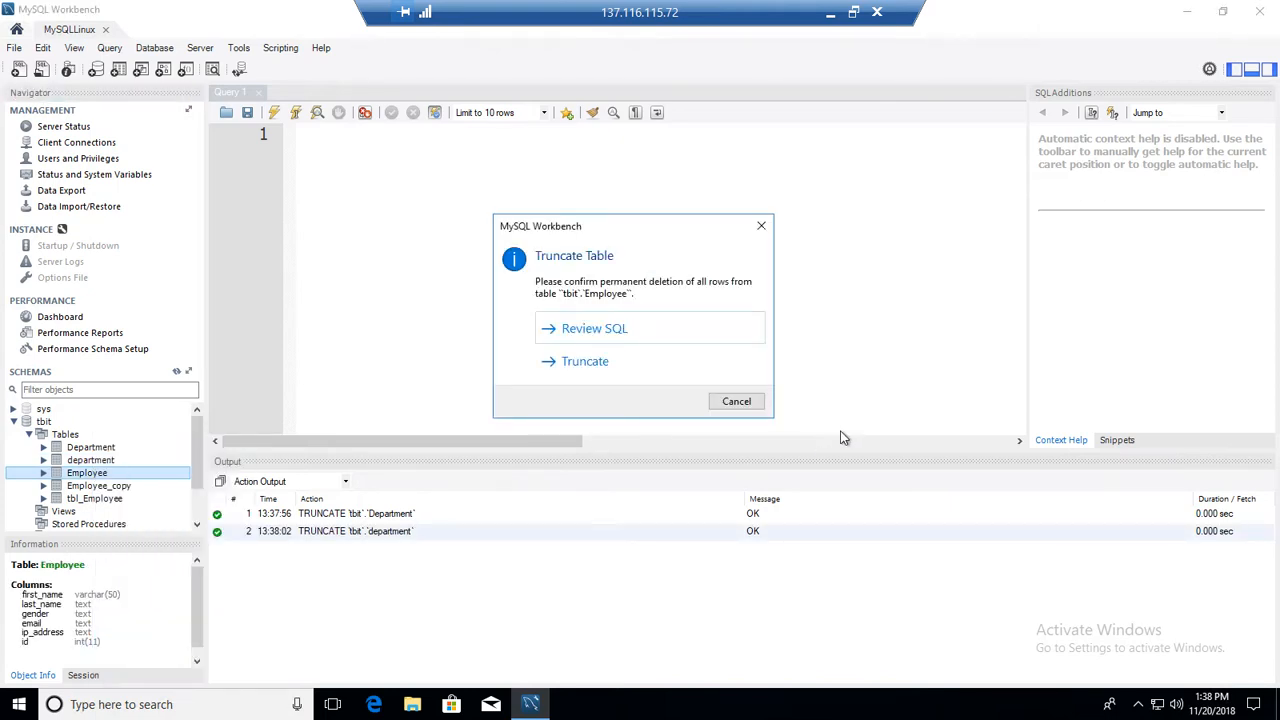
{"action": "left_click", "coordinate": [598, 362]}
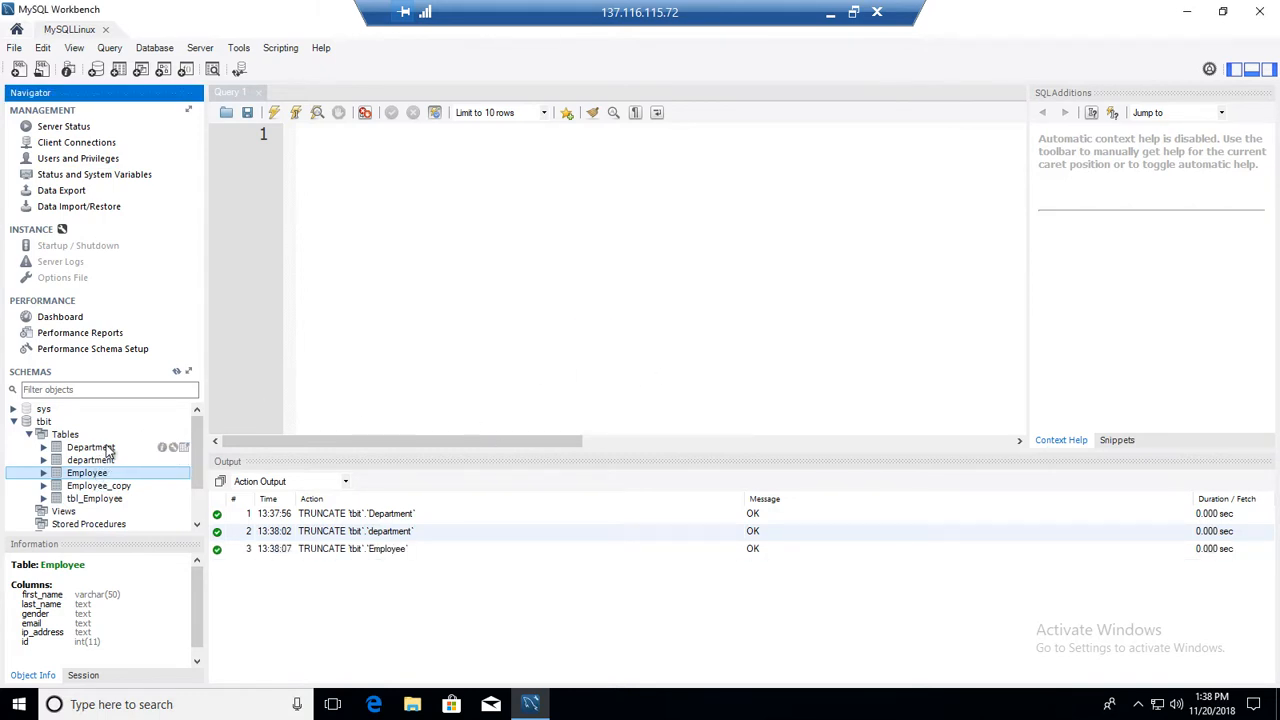
{"action": "right_click", "coordinate": [108, 449]}
{"action": "left_click", "coordinate": [161, 434]}
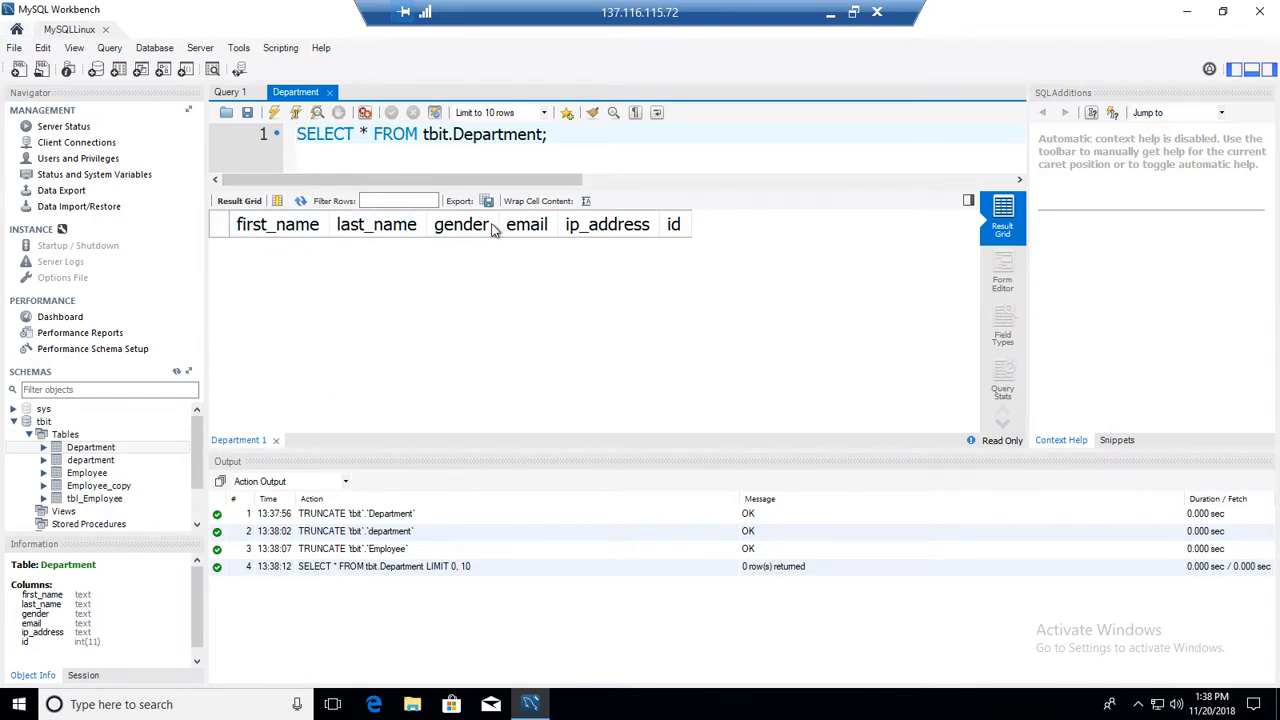
Step: Close the empty Department results, collapse Tables, select tbit and show the File menu's Run SQL Script
{"action": "left_click", "coordinate": [329, 92]}
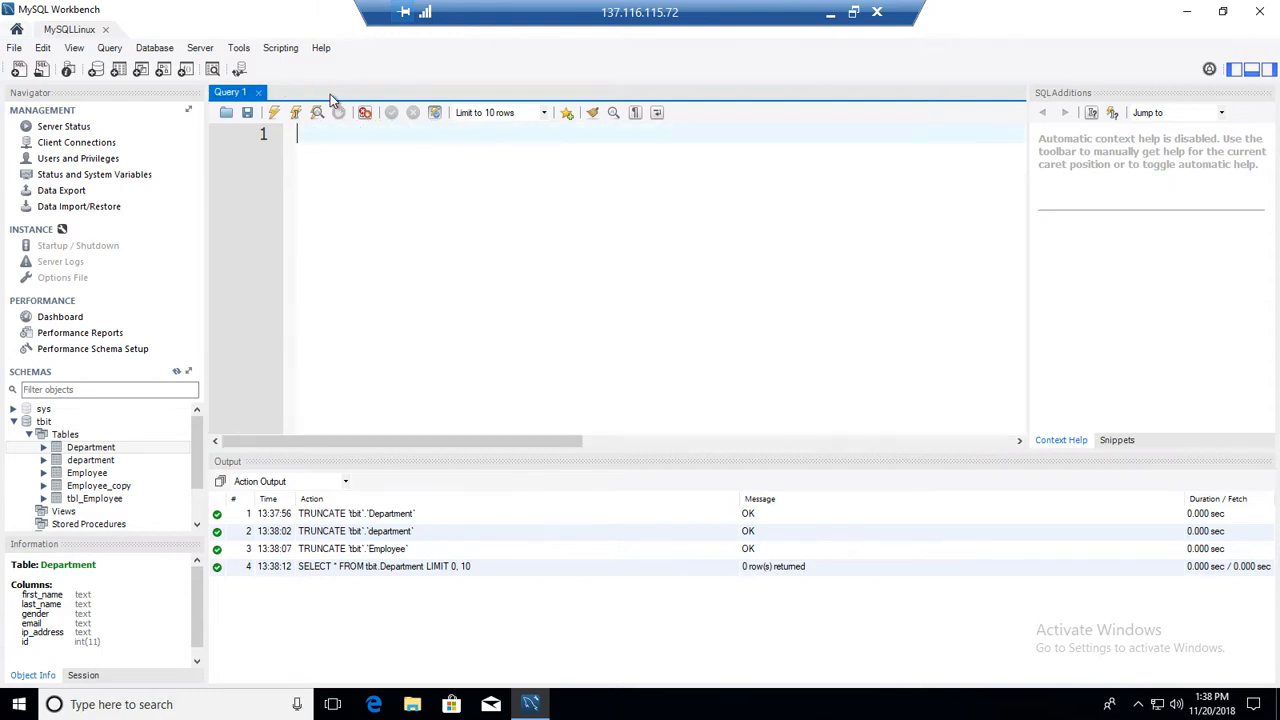
{"action": "left_click", "coordinate": [29, 434]}
{"action": "left_click", "coordinate": [45, 423]}
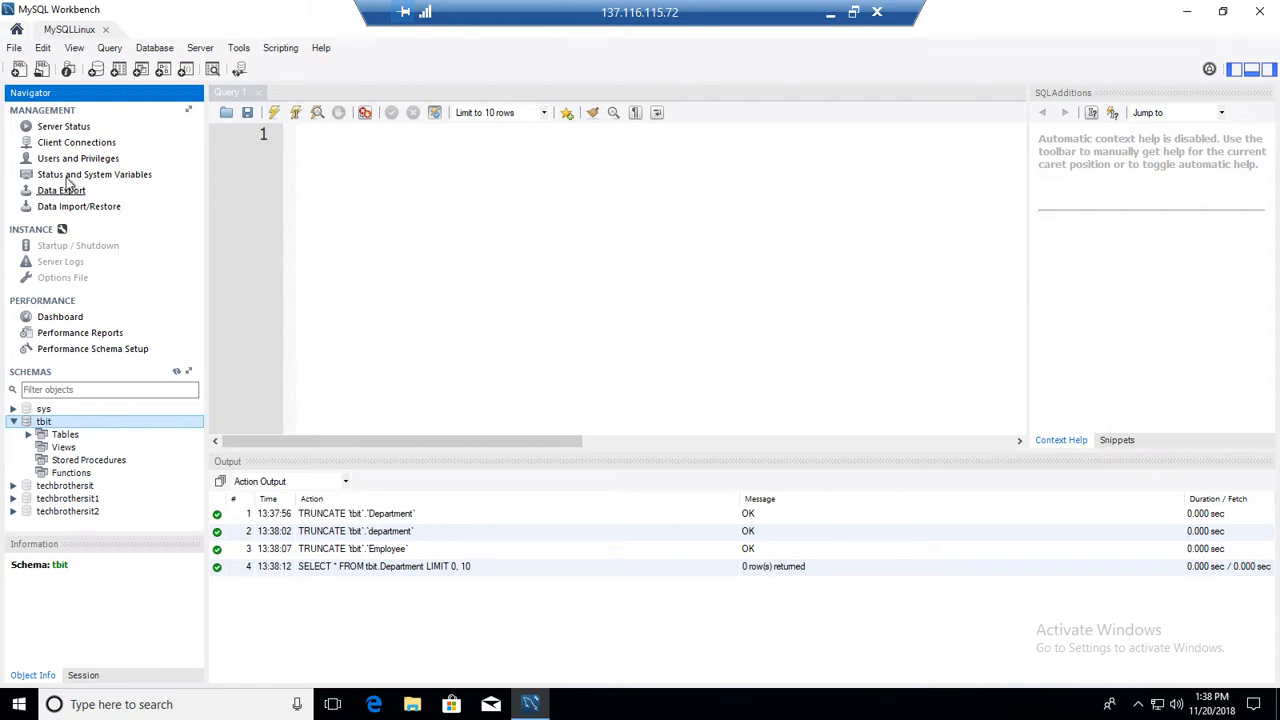
{"action": "left_click", "coordinate": [41, 50]}
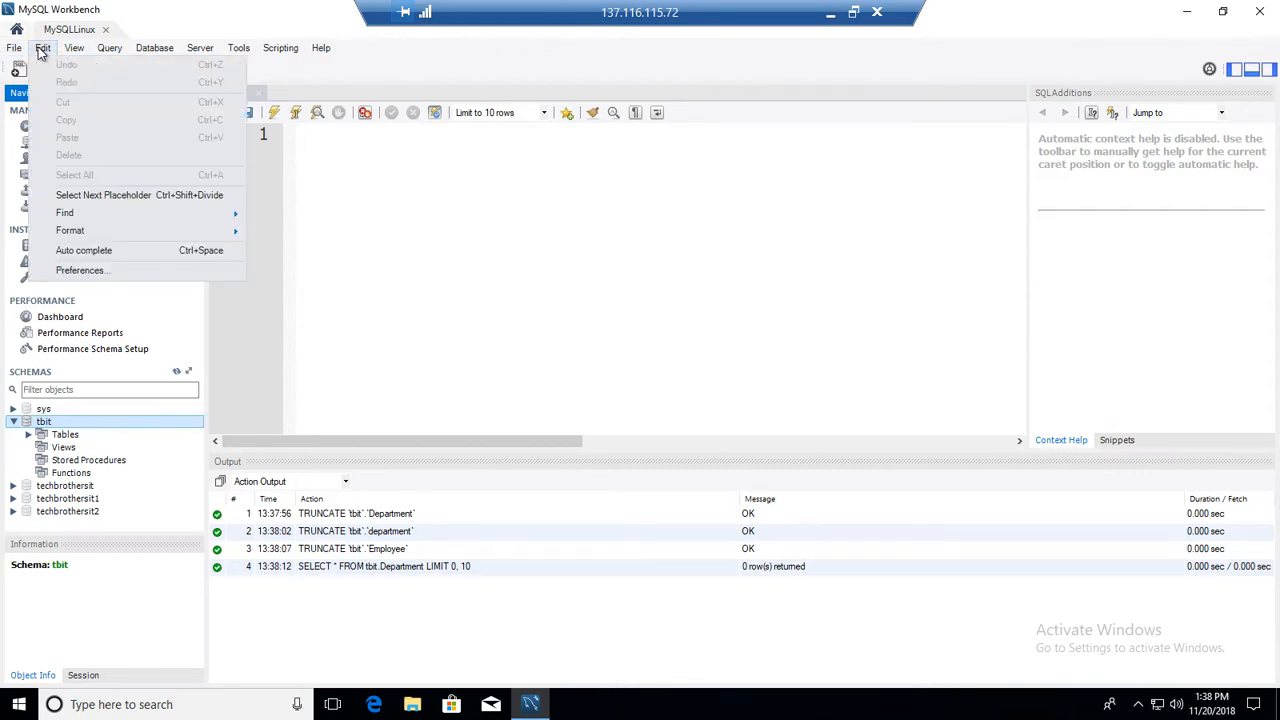
{"action": "mouse_move", "coordinate": [22, 54]}
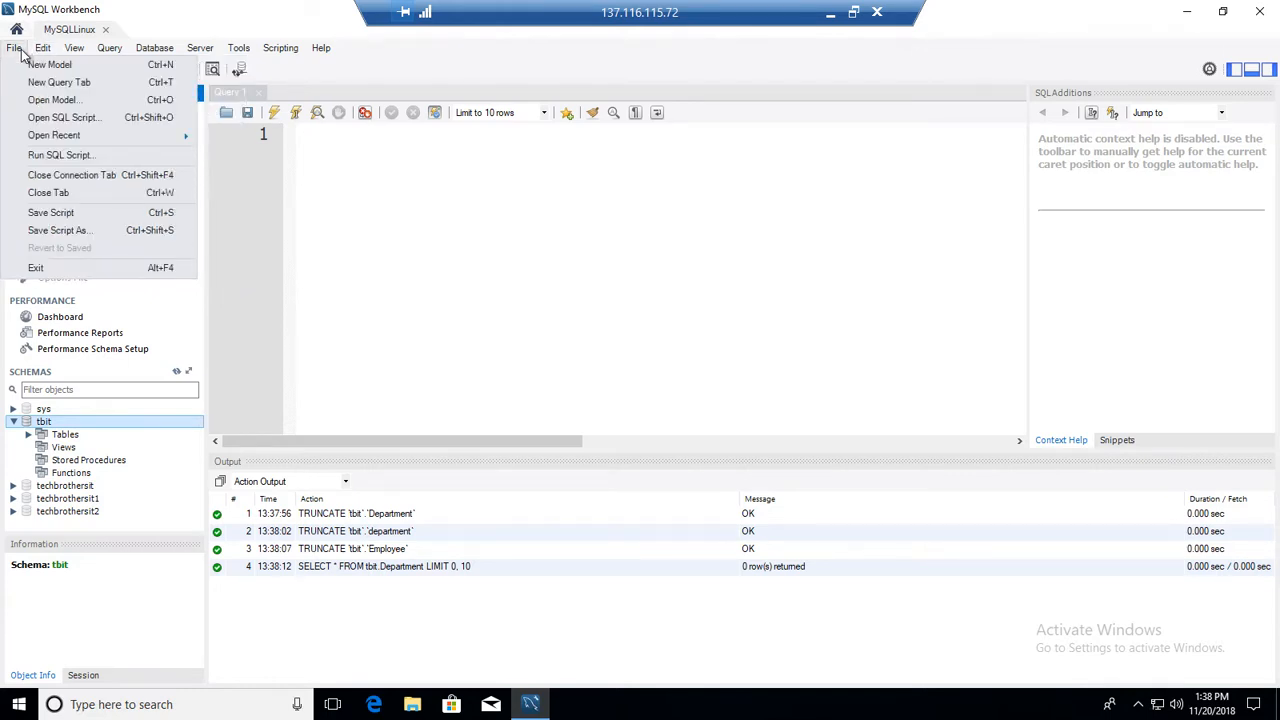
Step: Load tbit_insert.sql into Run SQL Script with tbit as the default schema
{"action": "left_click", "coordinate": [86, 165]}
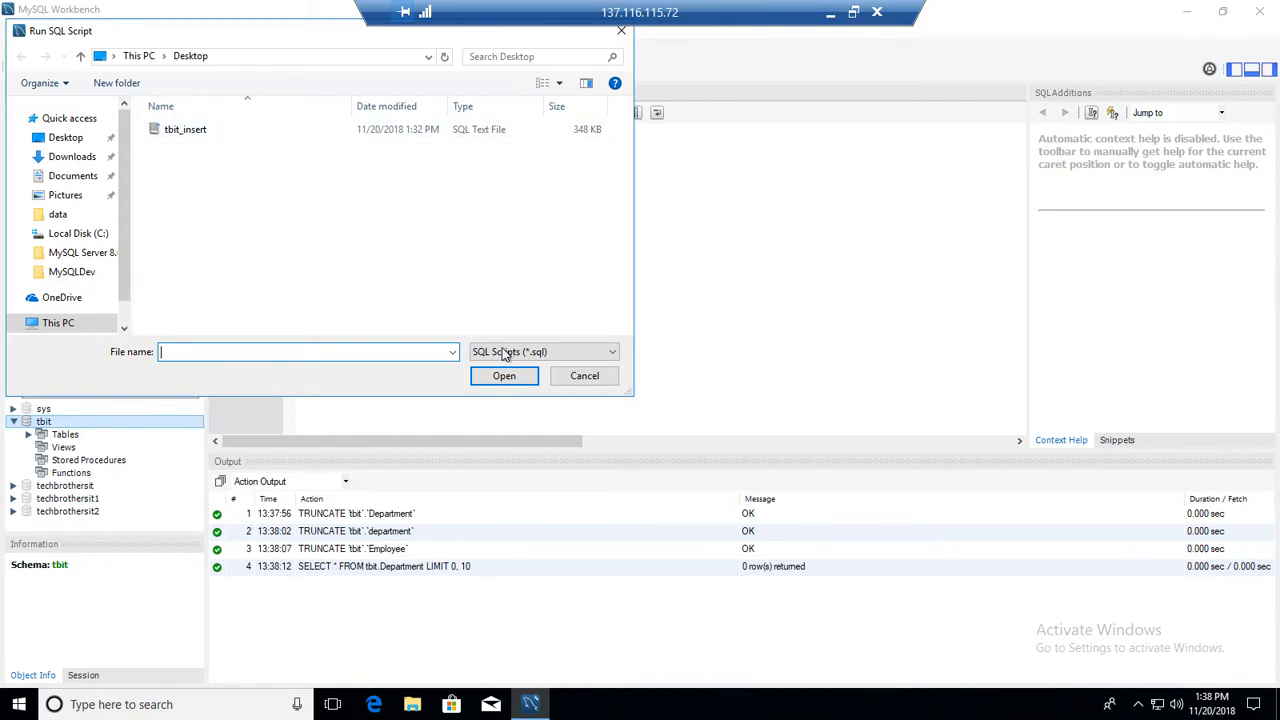
{"action": "left_click", "coordinate": [194, 131]}
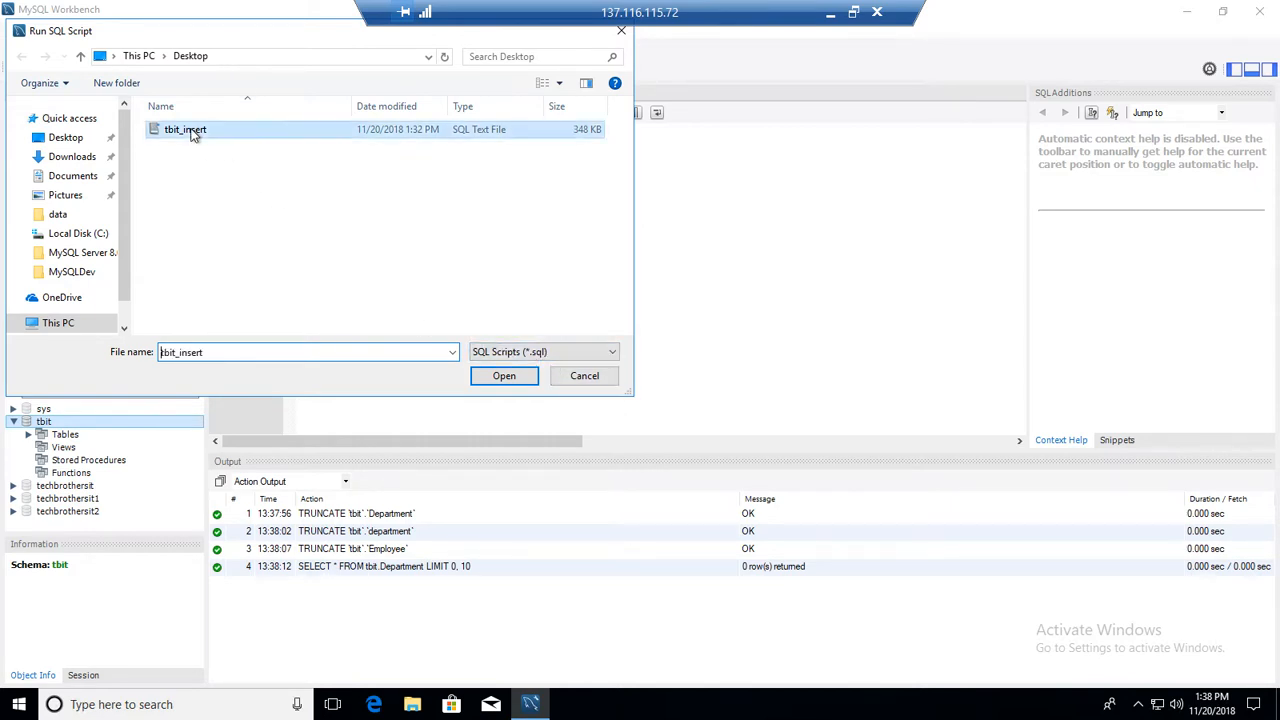
{"action": "left_click", "coordinate": [480, 376]}
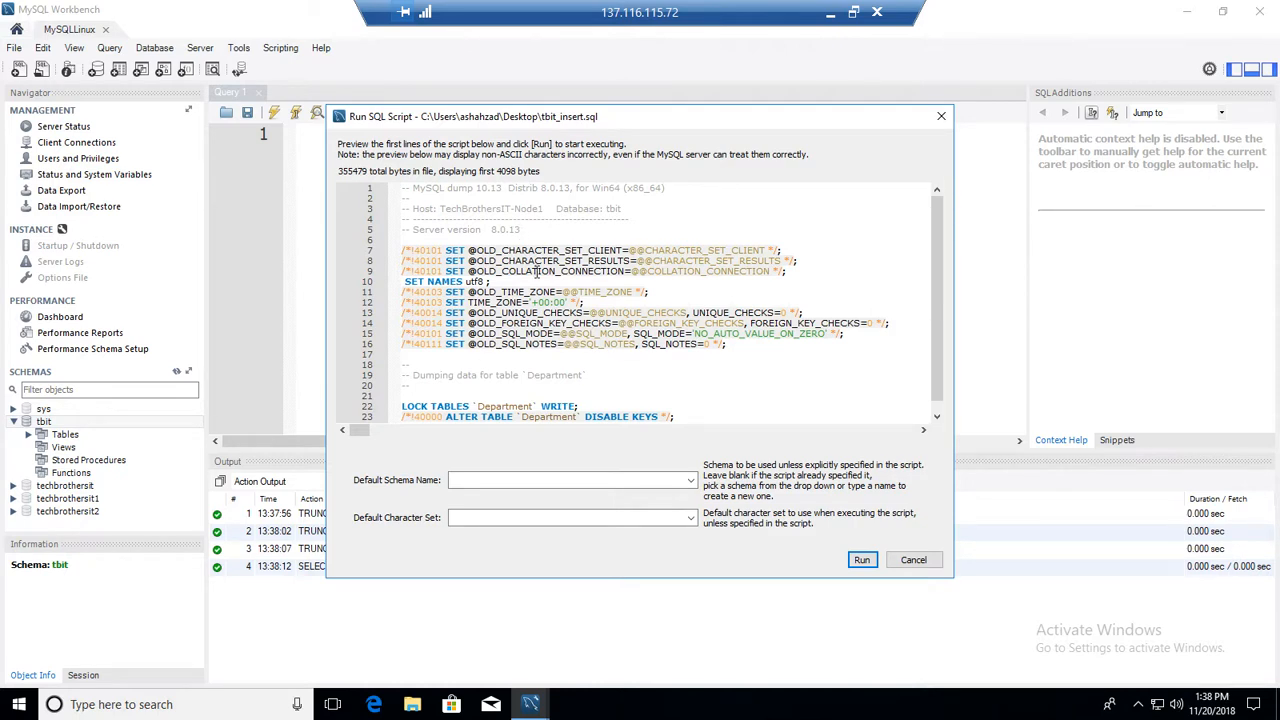
{"action": "left_click", "coordinate": [456, 481]}
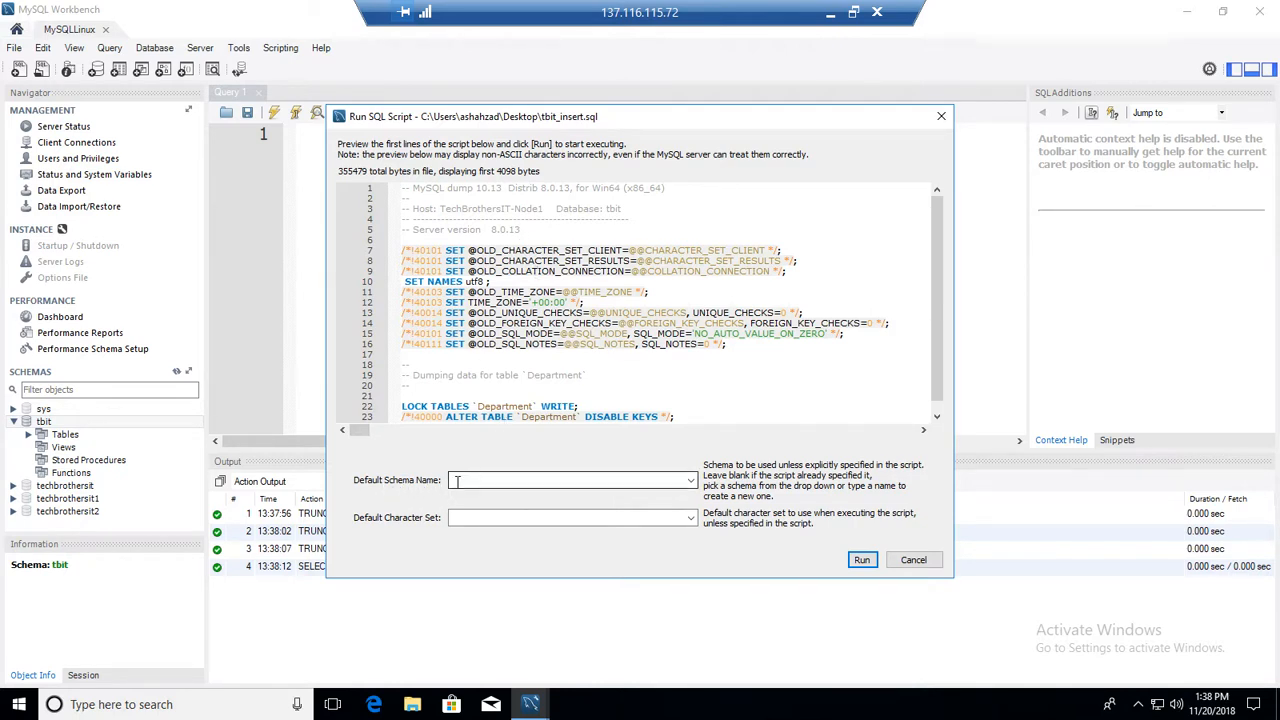
{"action": "left_click", "coordinate": [522, 482]}
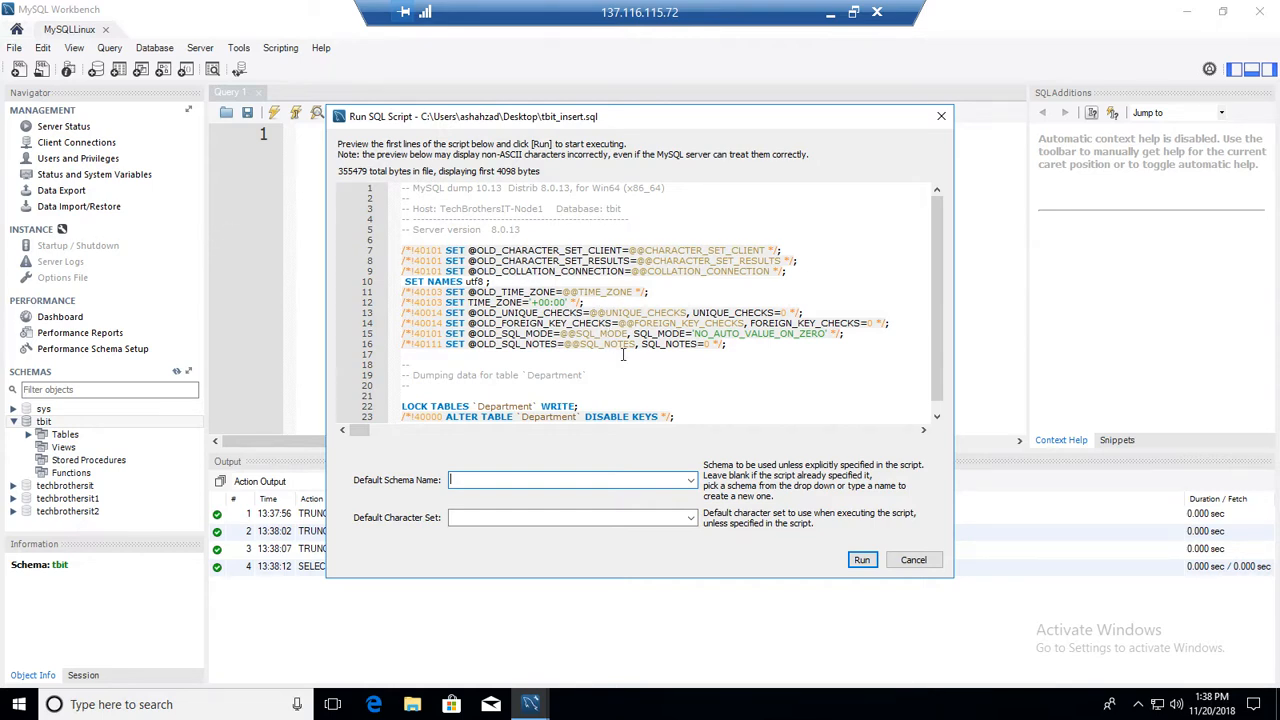
{"action": "left_click", "coordinate": [691, 481]}
{"action": "left_click", "coordinate": [510, 528]}
Step: Leave Character Set blank, review the script preview, and run it
{"action": "left_click", "coordinate": [690, 517]}
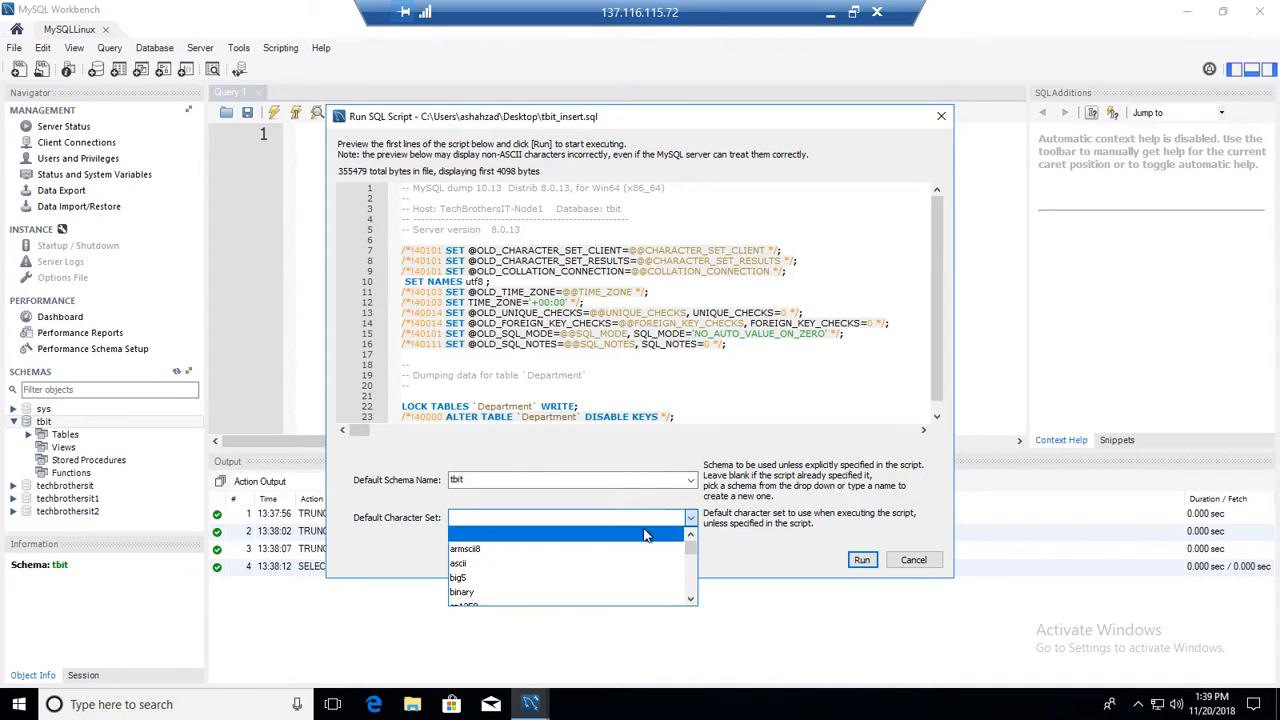
{"action": "scroll", "coordinate": [641, 569], "scroll_direction": "down", "scroll_amount": 6}
{"action": "scroll", "coordinate": [641, 564], "scroll_direction": "down", "scroll_amount": 5}
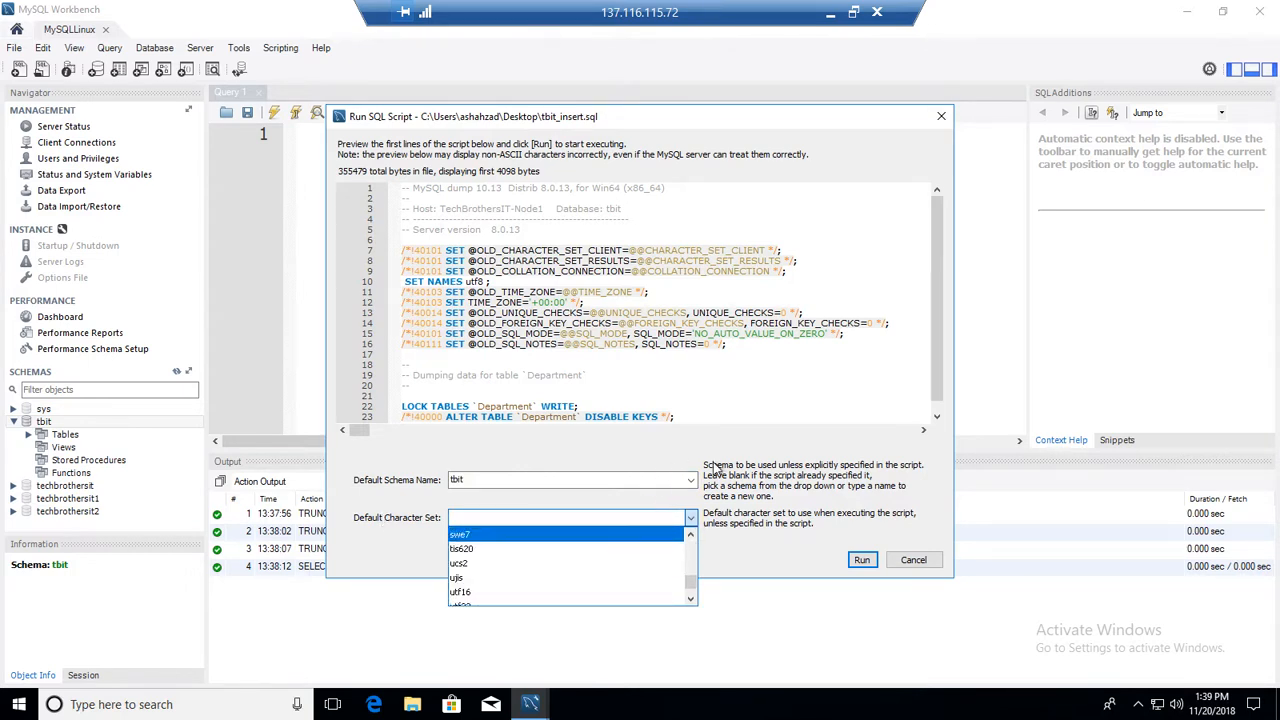
{"action": "left_click", "coordinate": [762, 489]}
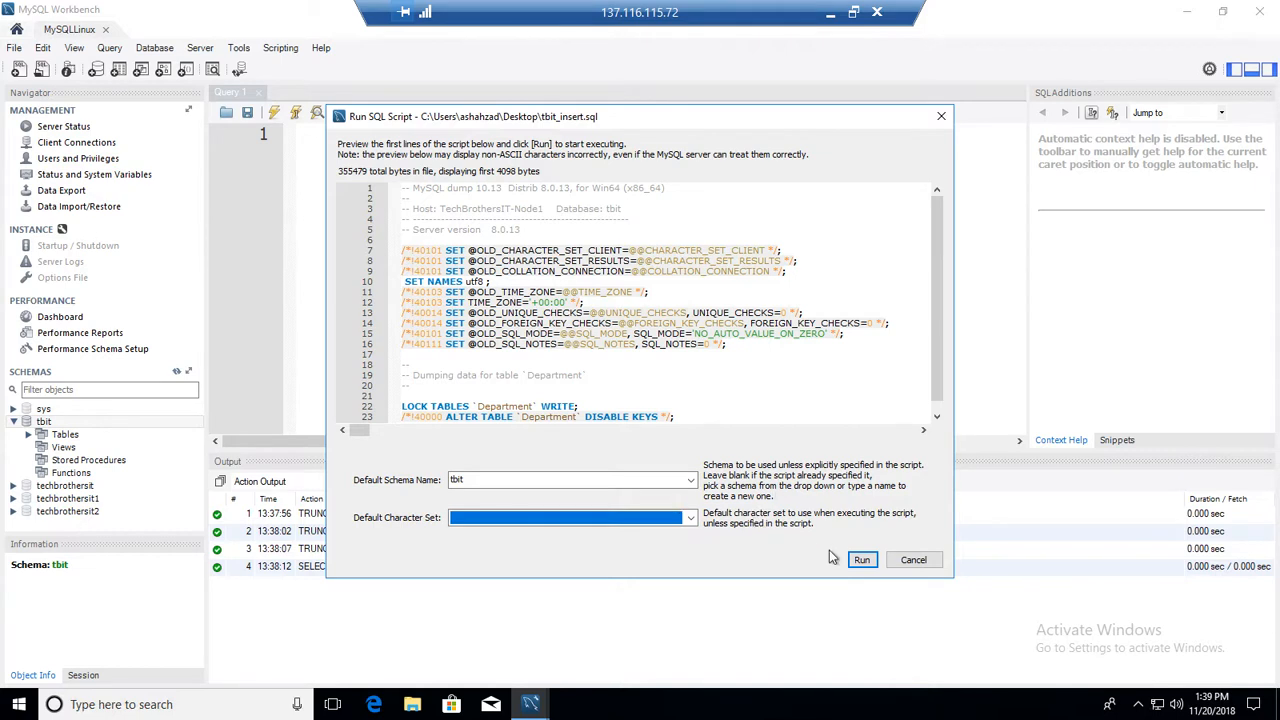
{"action": "left_click", "coordinate": [539, 270]}
{"action": "scroll", "coordinate": [635, 333], "scroll_direction": "down", "scroll_amount": 1}
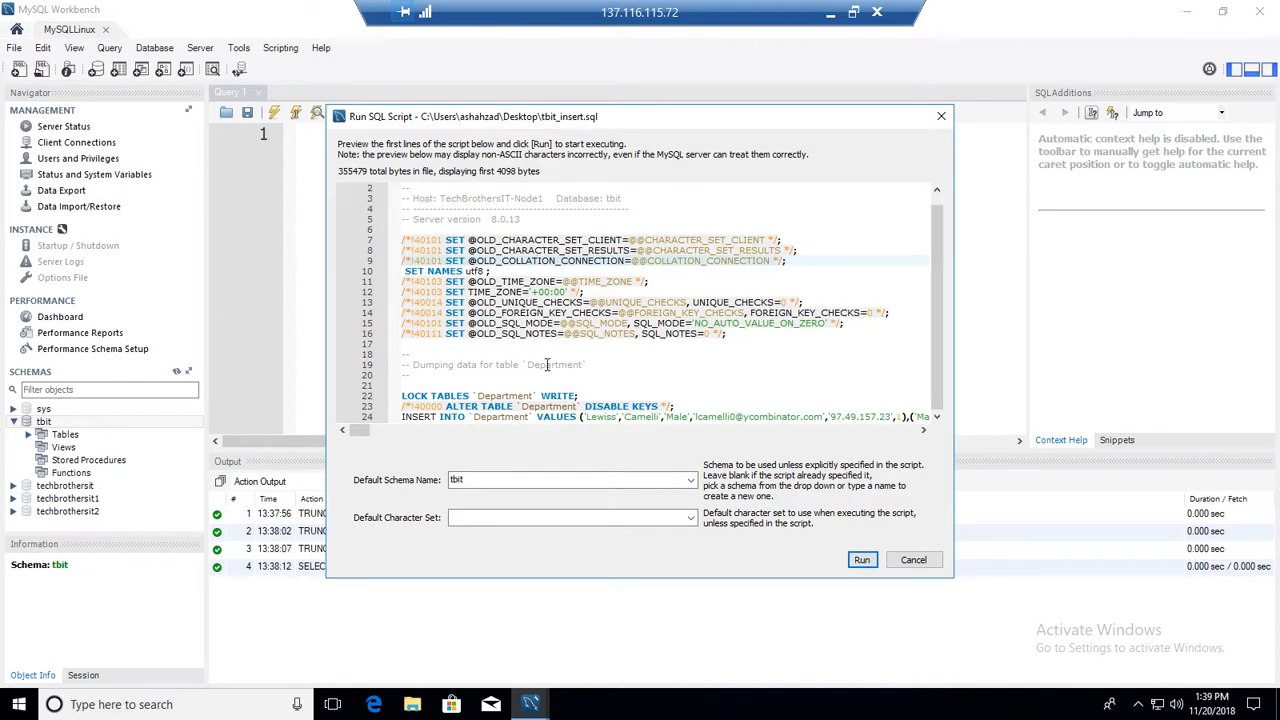
{"action": "scroll", "coordinate": [588, 315], "scroll_direction": "up", "scroll_amount": 1}
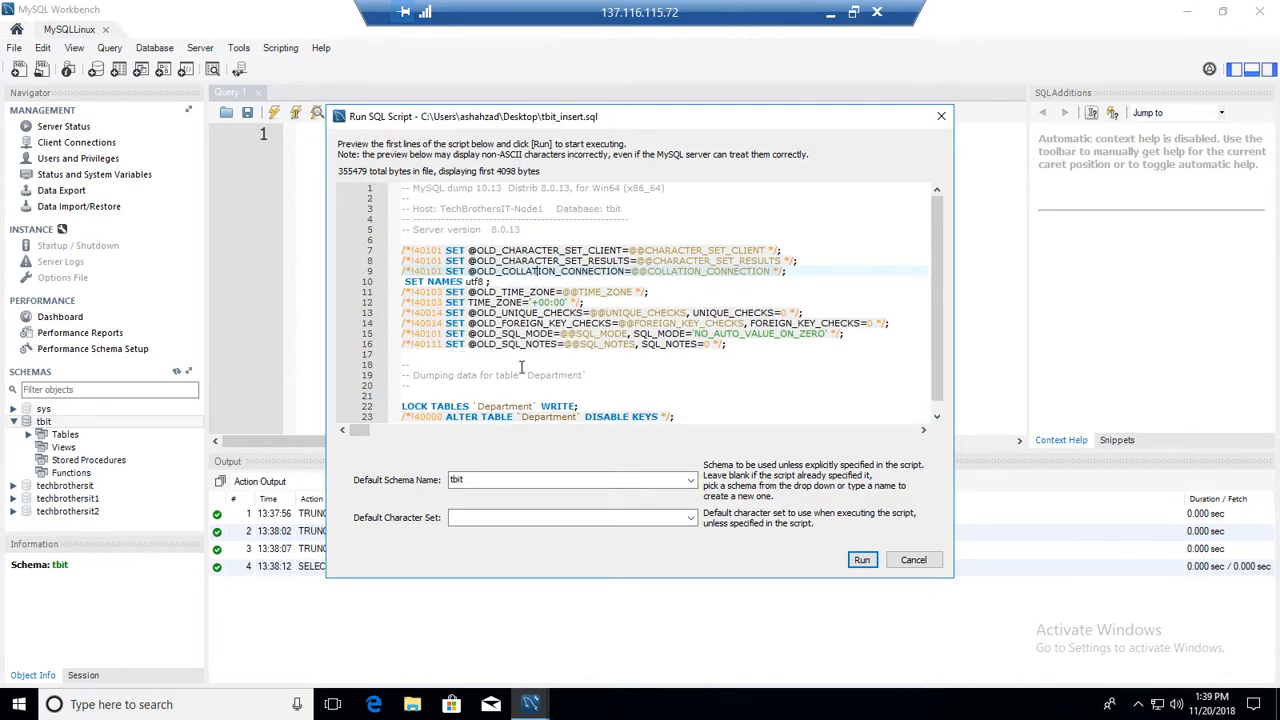
{"action": "left_click", "coordinate": [860, 560]}
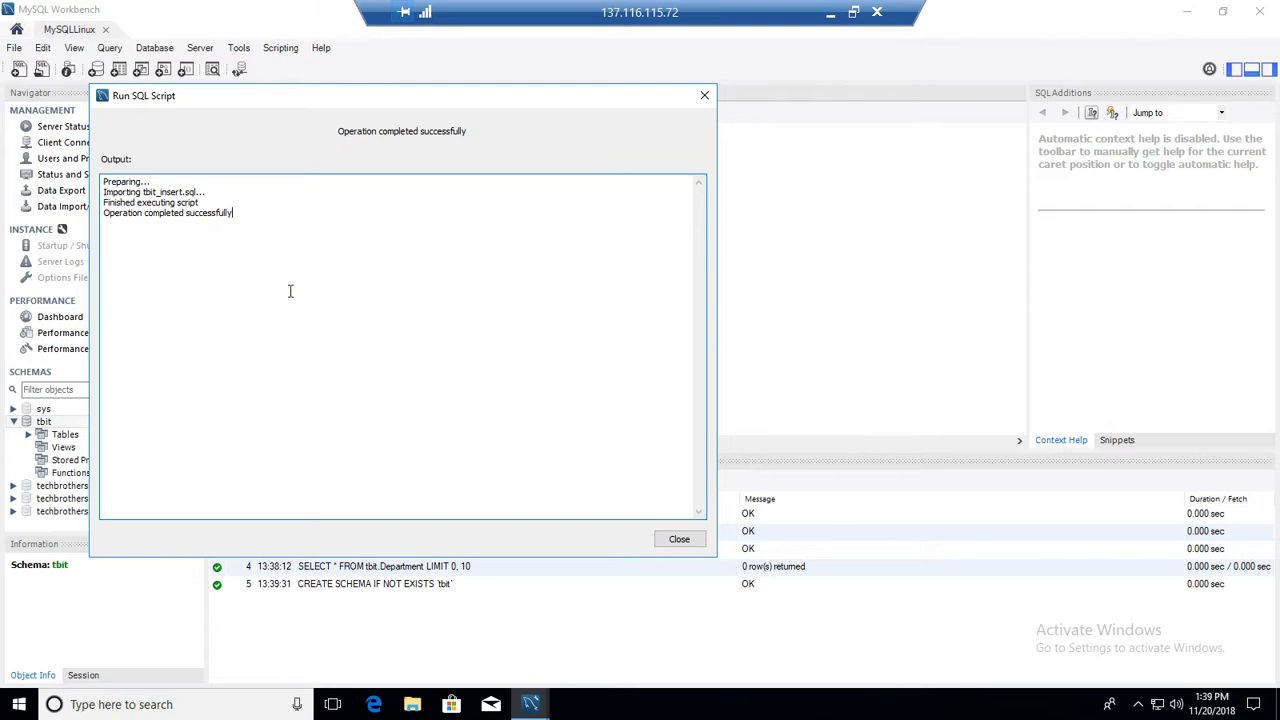
Step: Refresh schemas and preview Department's first 10 rows to confirm the data was restored
{"action": "left_click", "coordinate": [679, 540]}
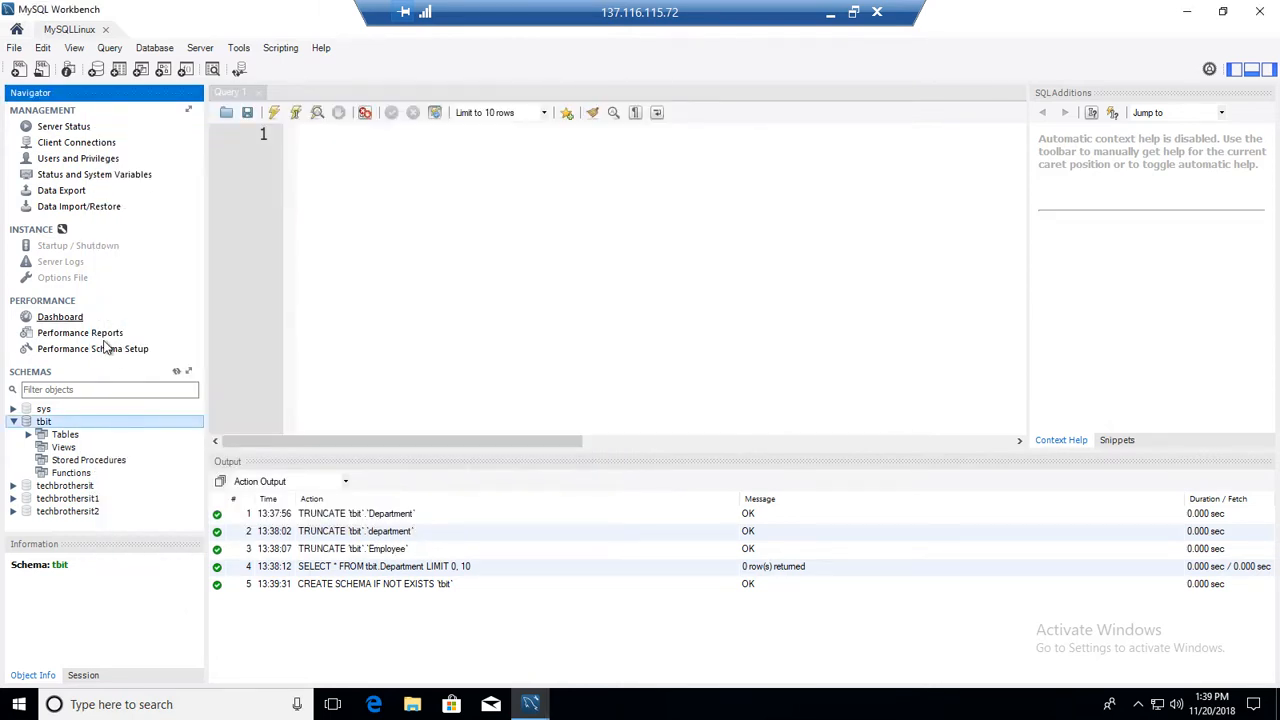
{"action": "right_click", "coordinate": [50, 421]}
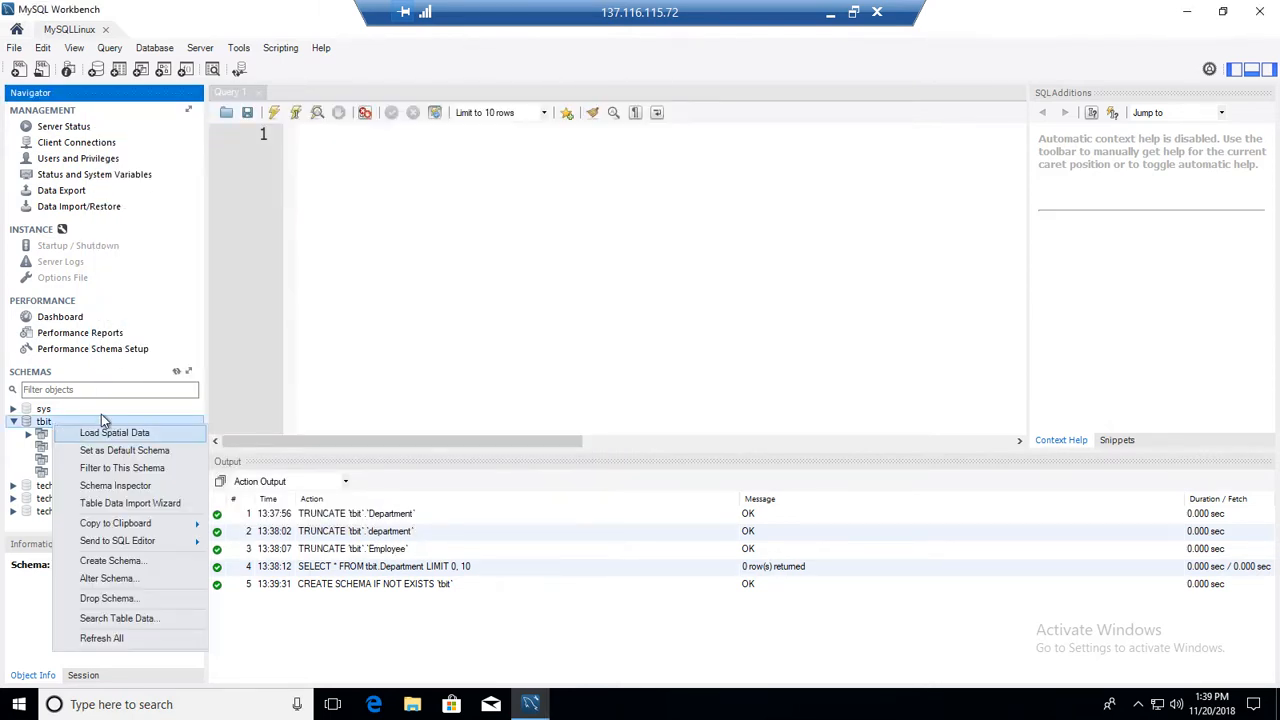
{"action": "left_click", "coordinate": [176, 374]}
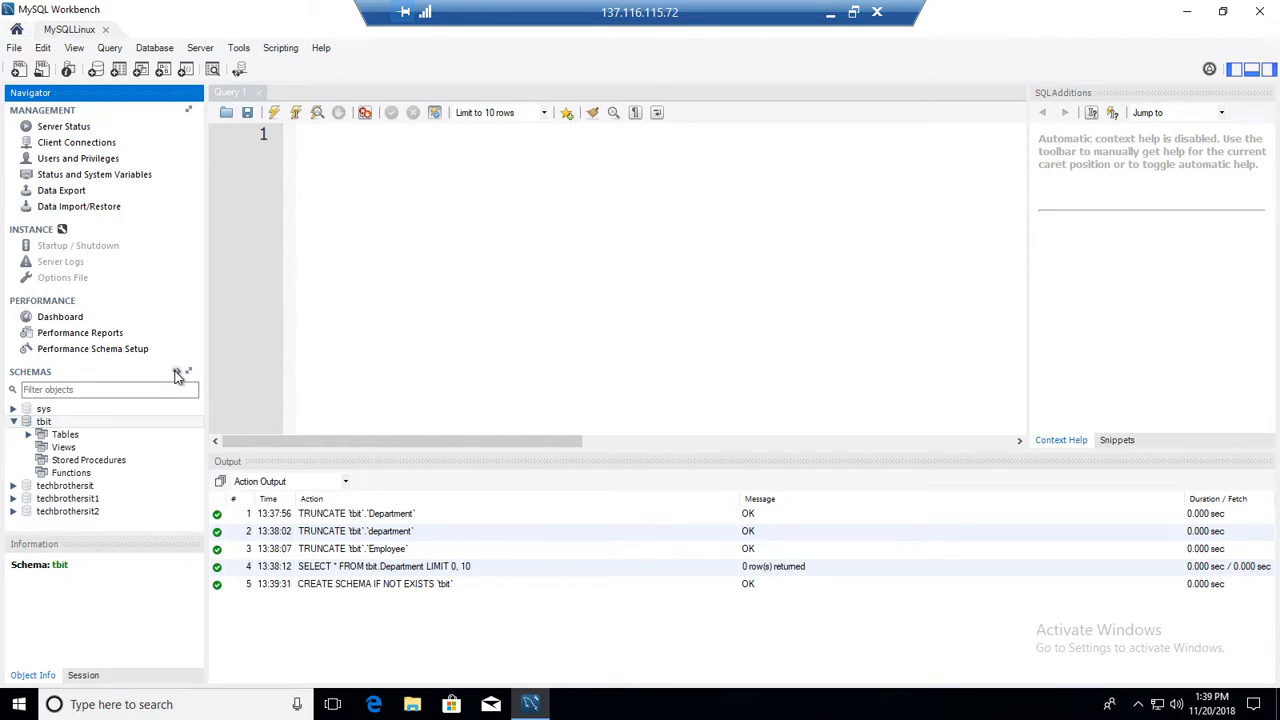
{"action": "left_click", "coordinate": [29, 434]}
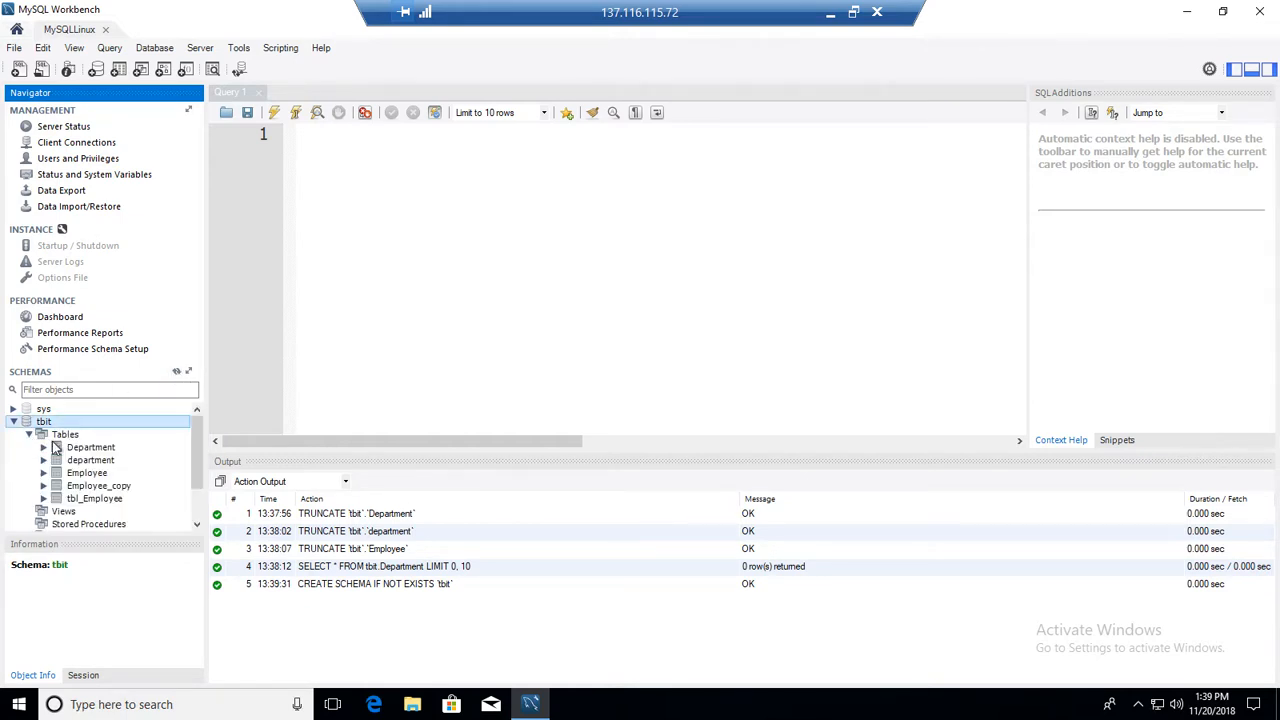
{"action": "left_click", "coordinate": [96, 450]}
{"action": "right_click", "coordinate": [96, 455]}
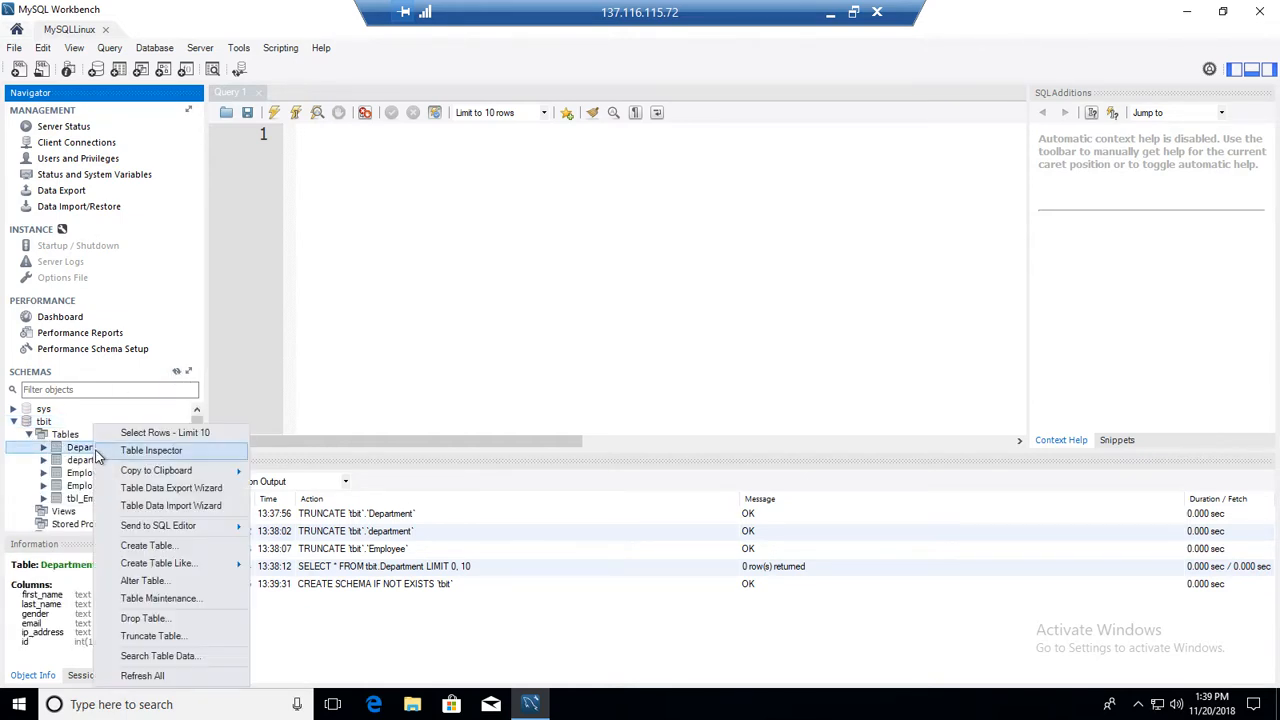
{"action": "left_click", "coordinate": [136, 435]}
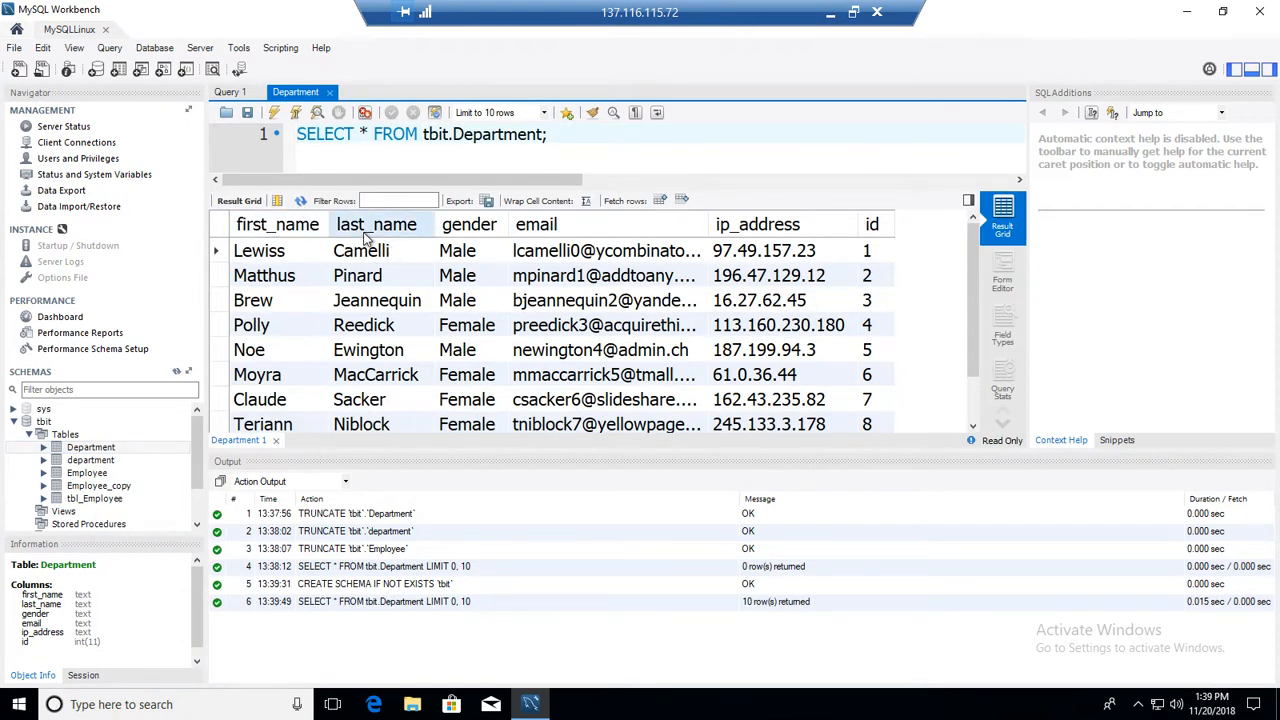
{"action": "left_click", "coordinate": [329, 92]}
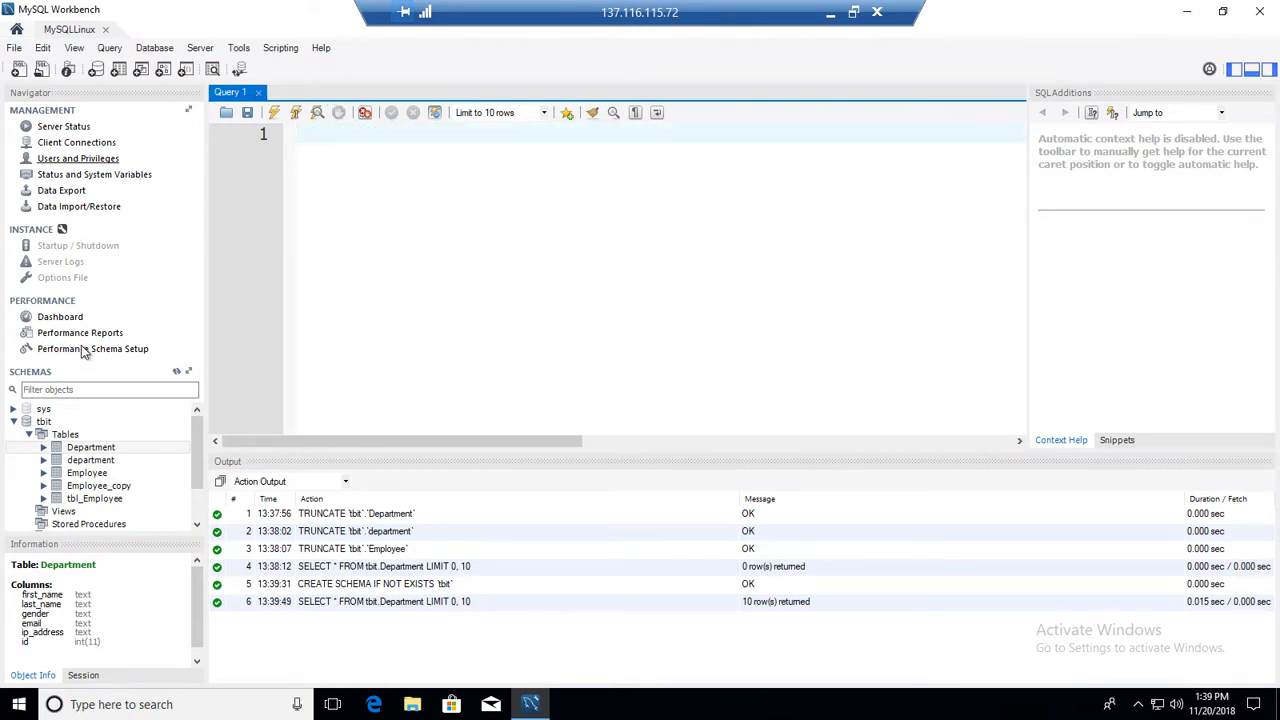
Step: Collapse the tbit schema and its Tables node in the Navigator, and browse the File menu
{"action": "left_click", "coordinate": [29, 434]}
{"action": "left_click", "coordinate": [14, 421]}
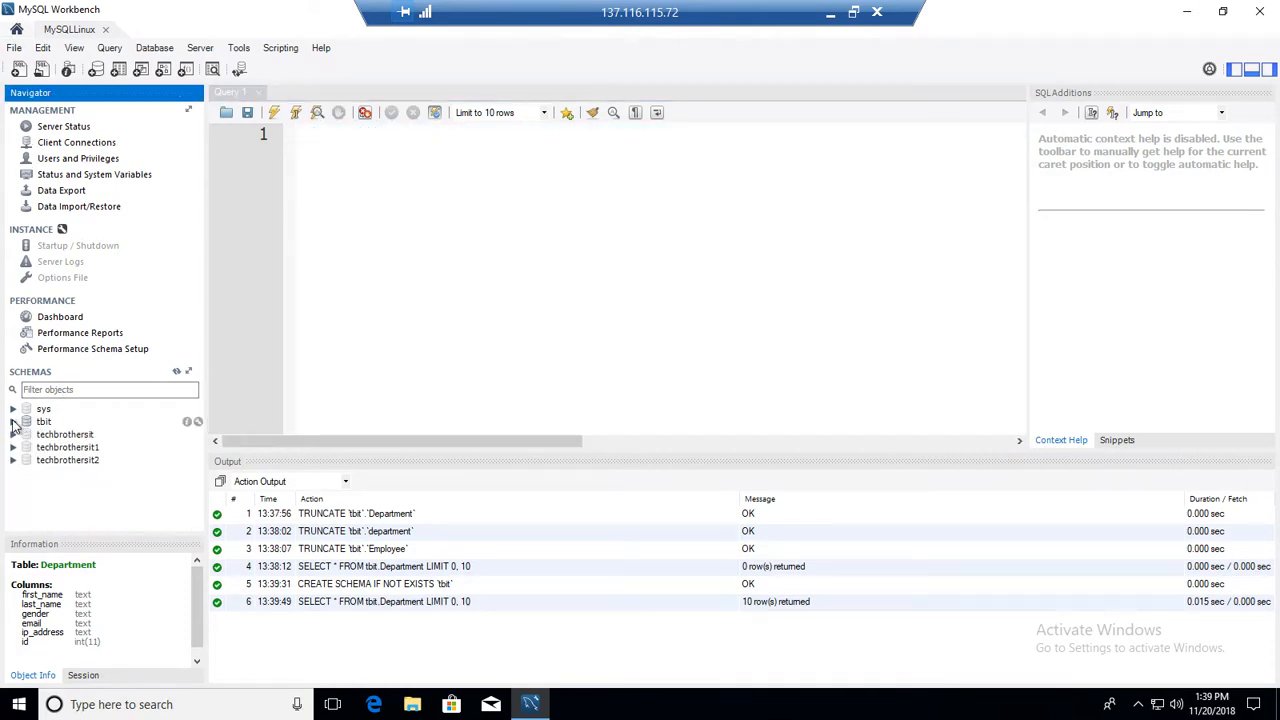
{"action": "left_click", "coordinate": [14, 47]}
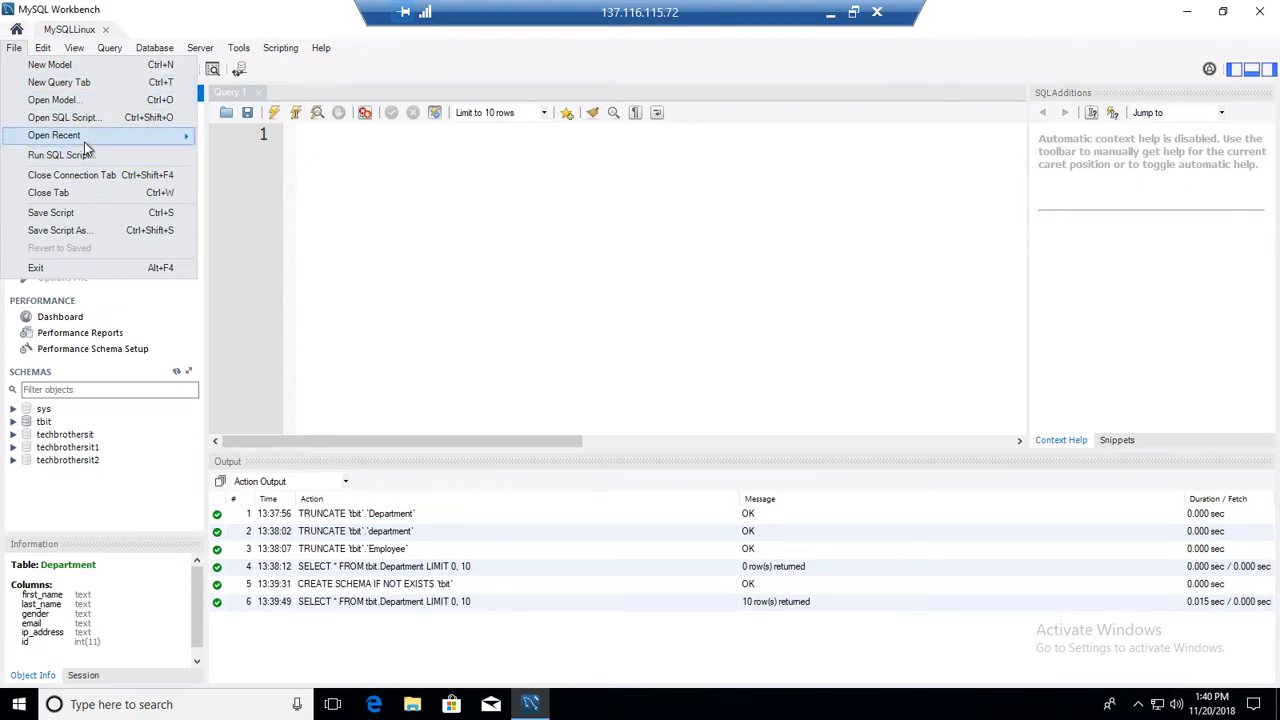
{"action": "mouse_move", "coordinate": [84, 142]}
{"action": "left_click", "coordinate": [383, 218]}
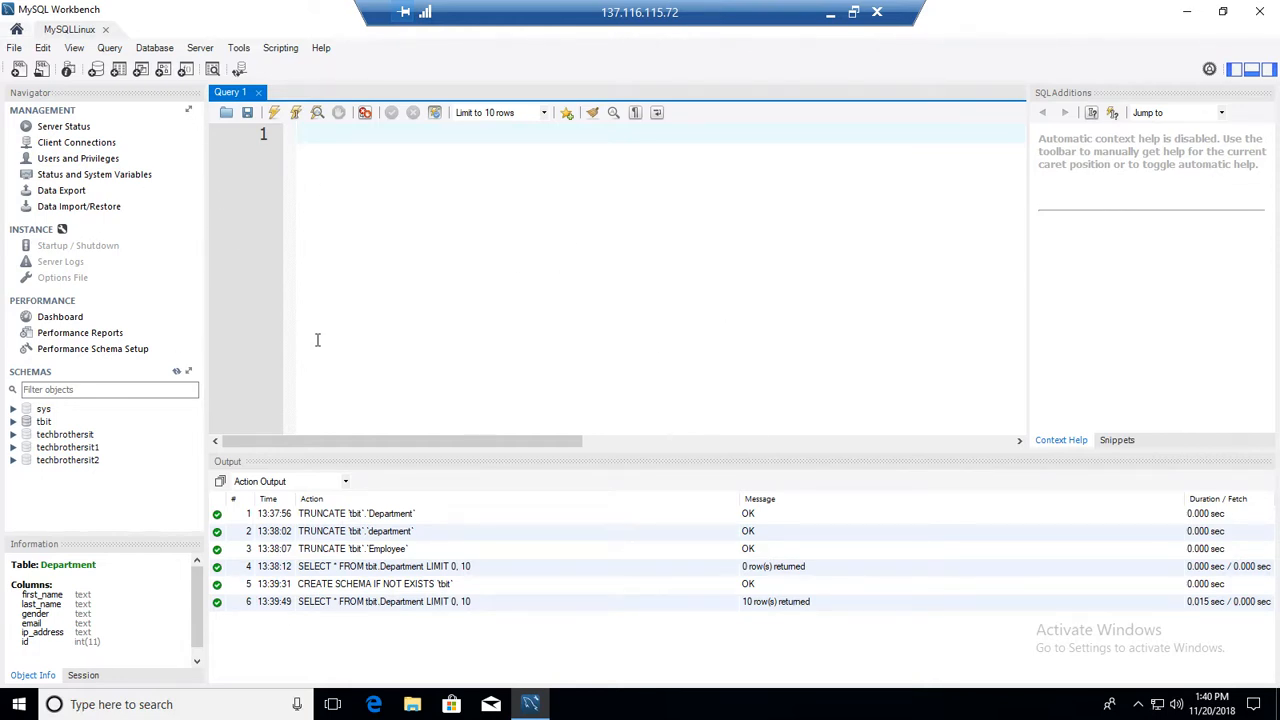
Step: Dismiss the File menu and minimize the remote Workbench session
{"action": "left_click", "coordinate": [14, 48]}
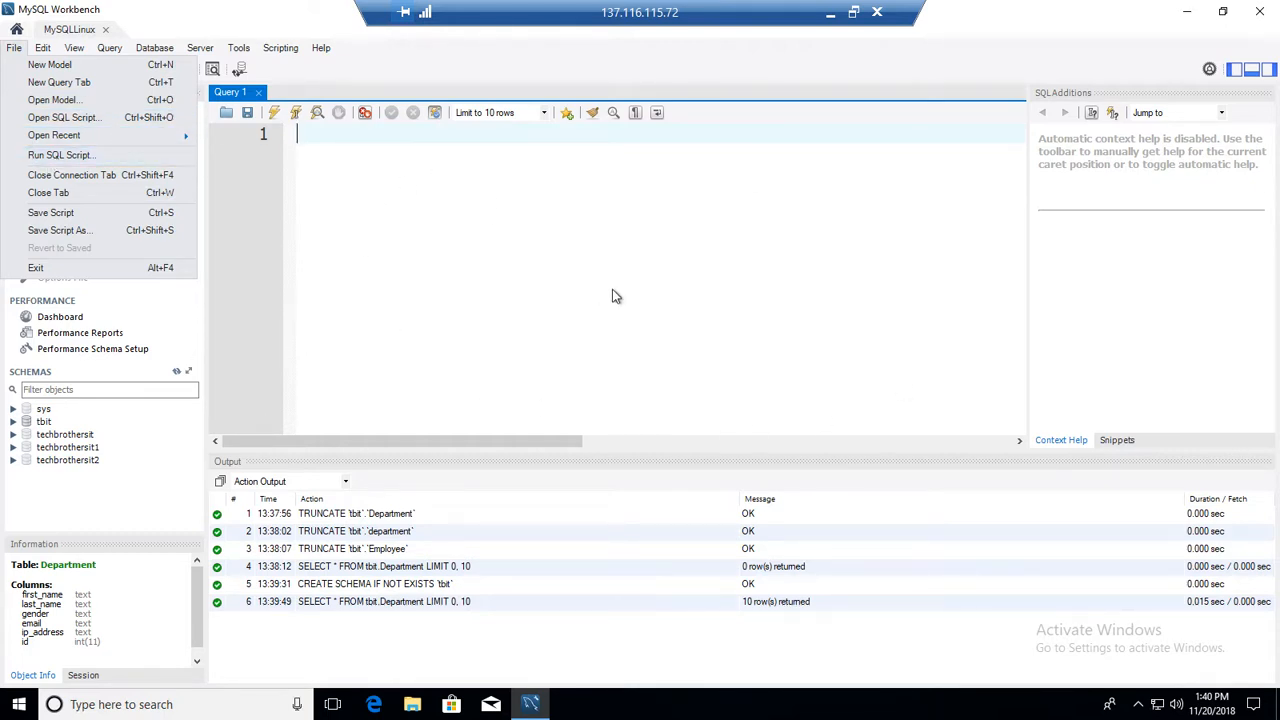
{"action": "left_click", "coordinate": [592, 257]}
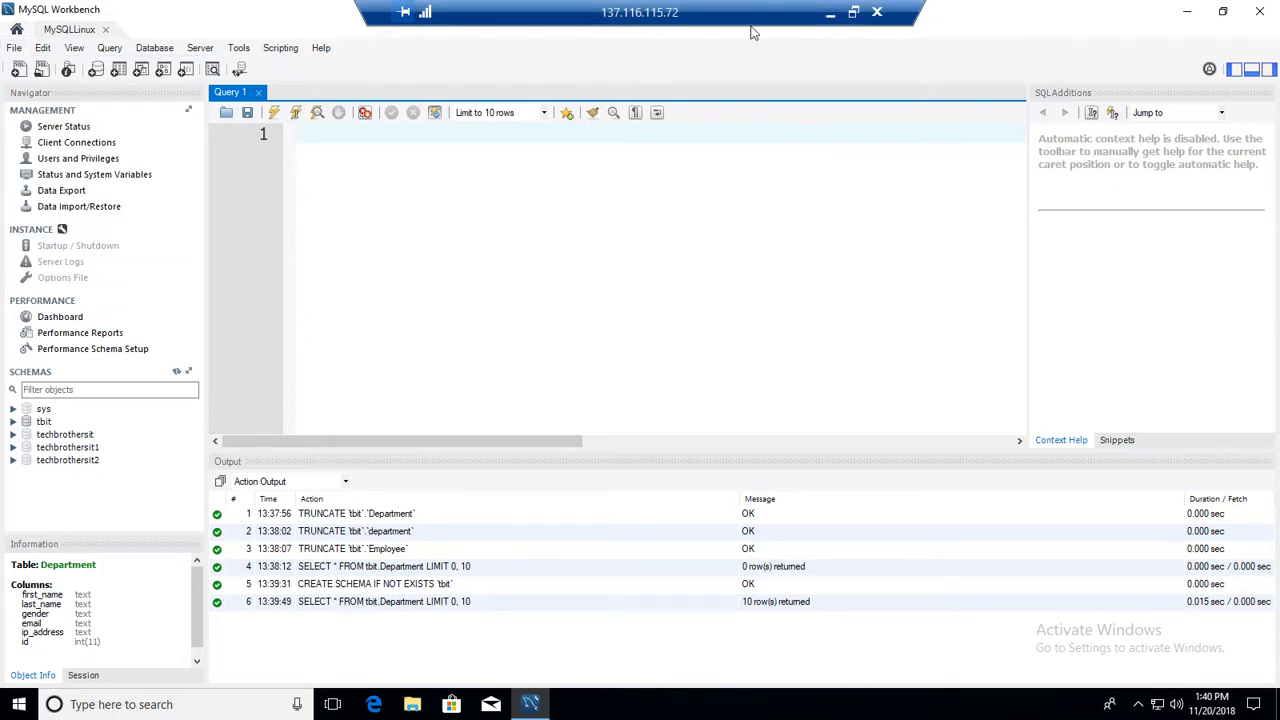
{"action": "left_click", "coordinate": [830, 13]}
{"action": "left_click", "coordinate": [941, 705]}
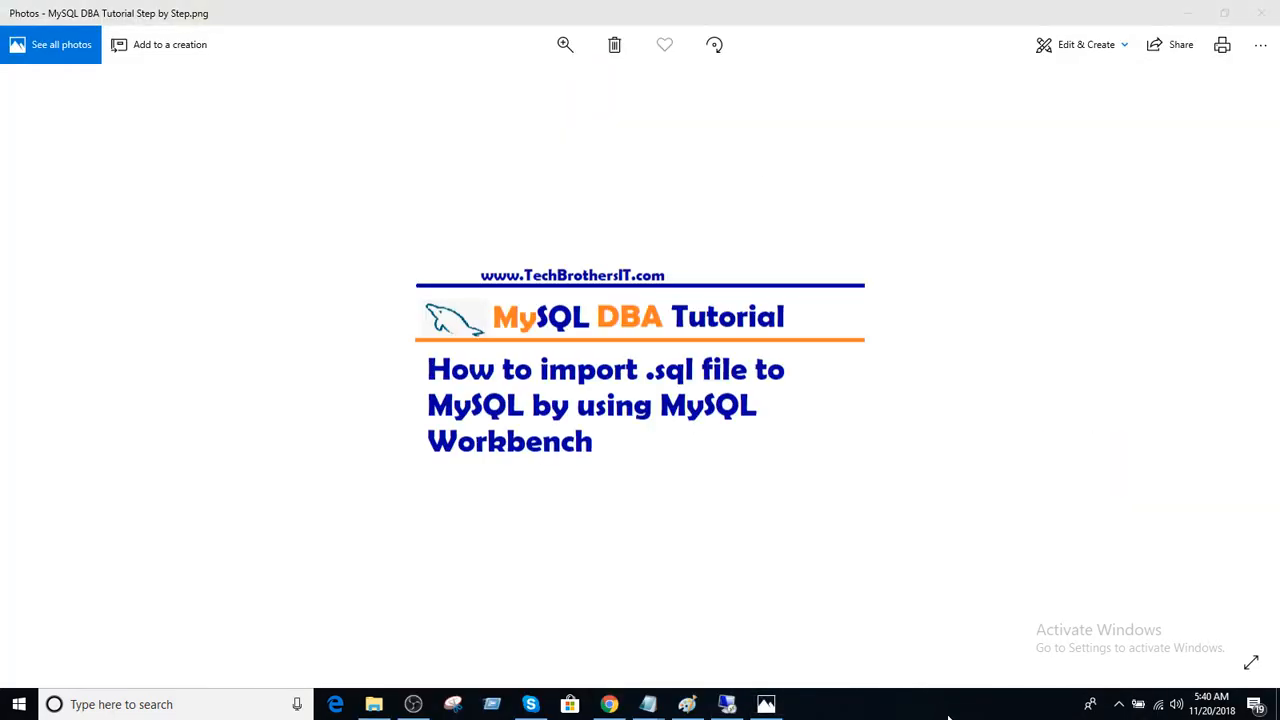